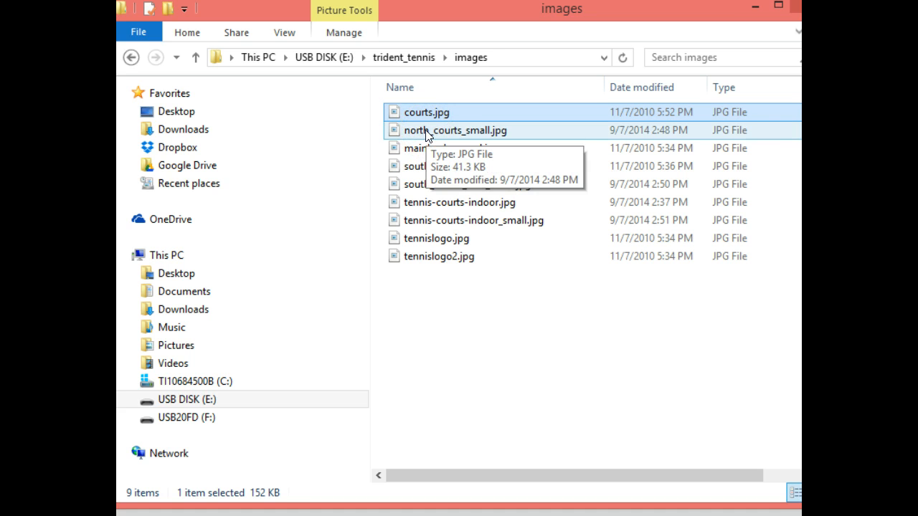
Step: Rename courts.jpg in the images folder to north_courts.jpg
left_click(423, 115)
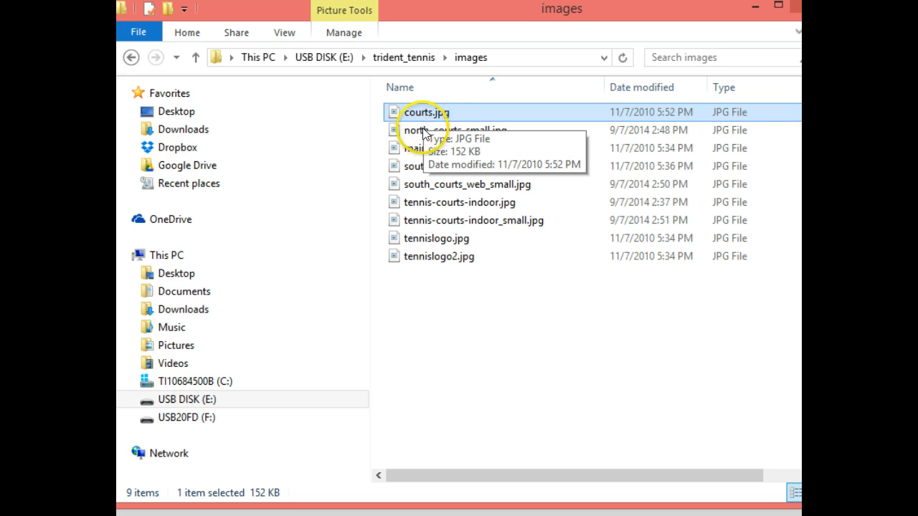
left_click(422, 117)
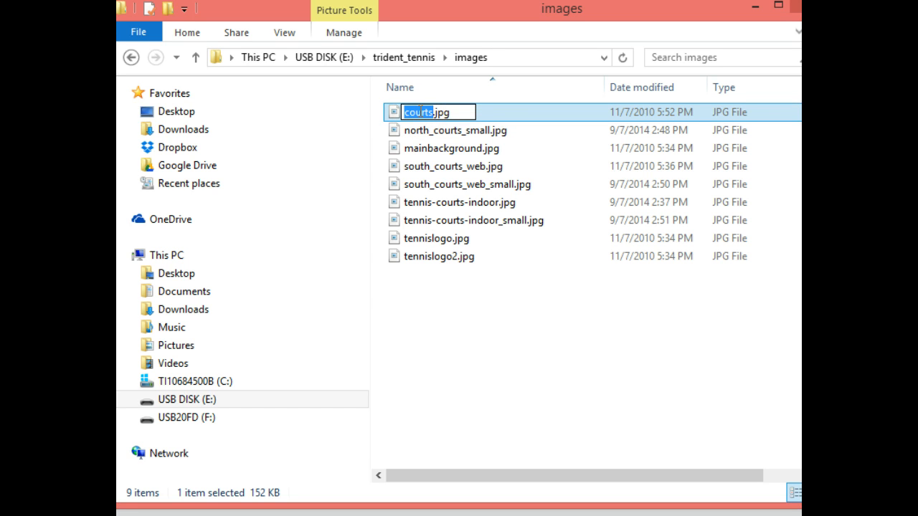
left_click(401, 113)
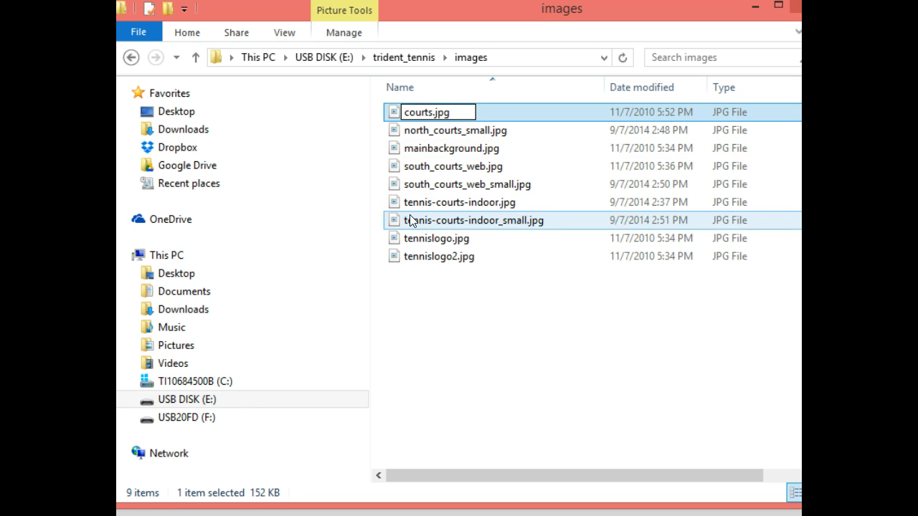
type("north")
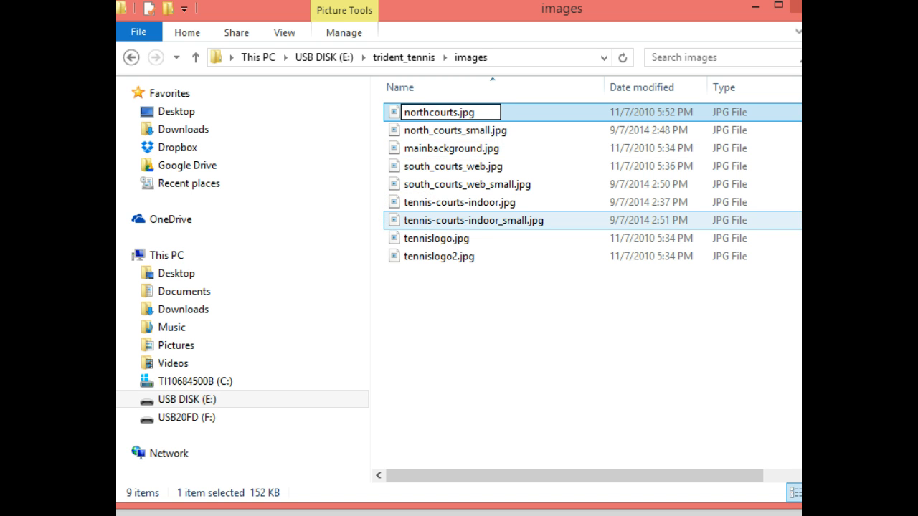
type("_")
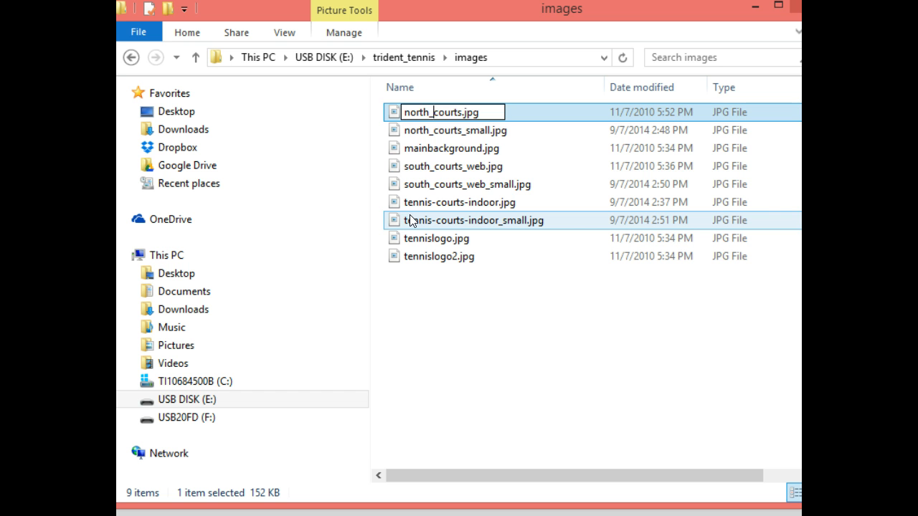
key("Return")
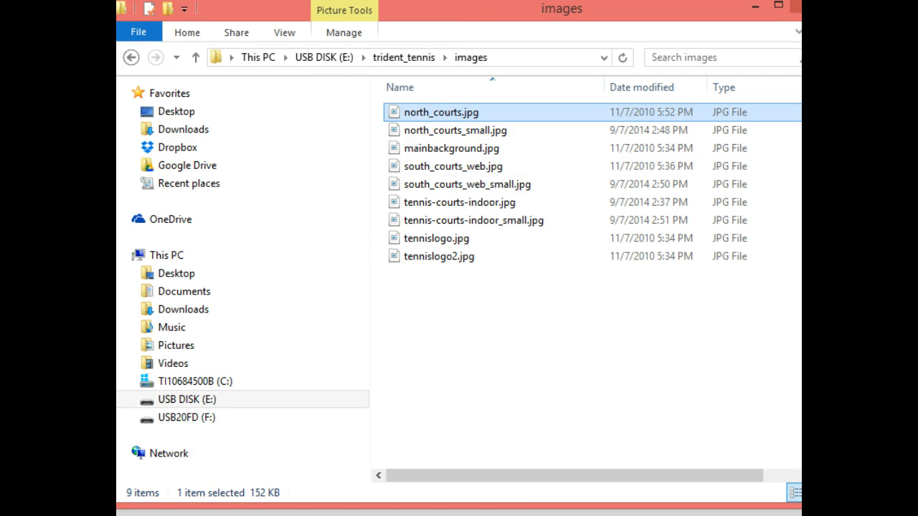
Step: Switch to the WordPress admin in the browser and open the file chooser for adding new media to the Media Library
key("alt+Tab")
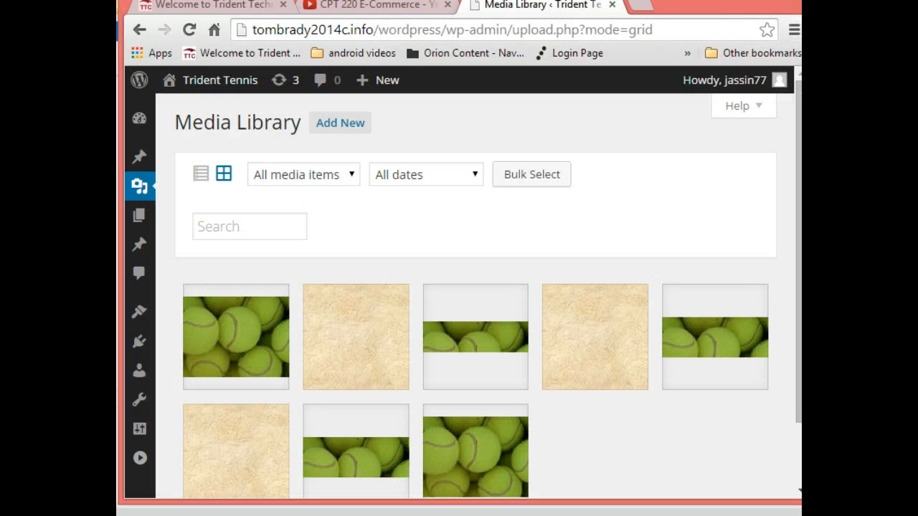
mouse_move(140, 188)
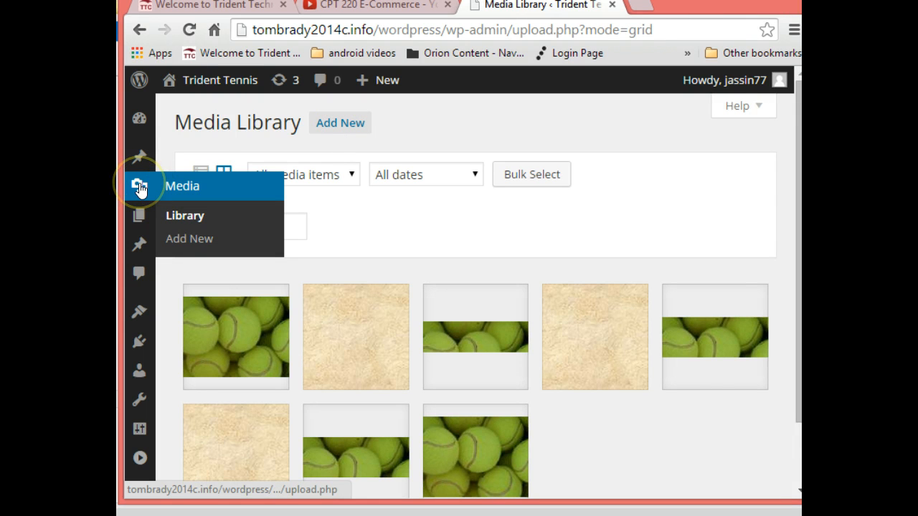
left_click(192, 217)
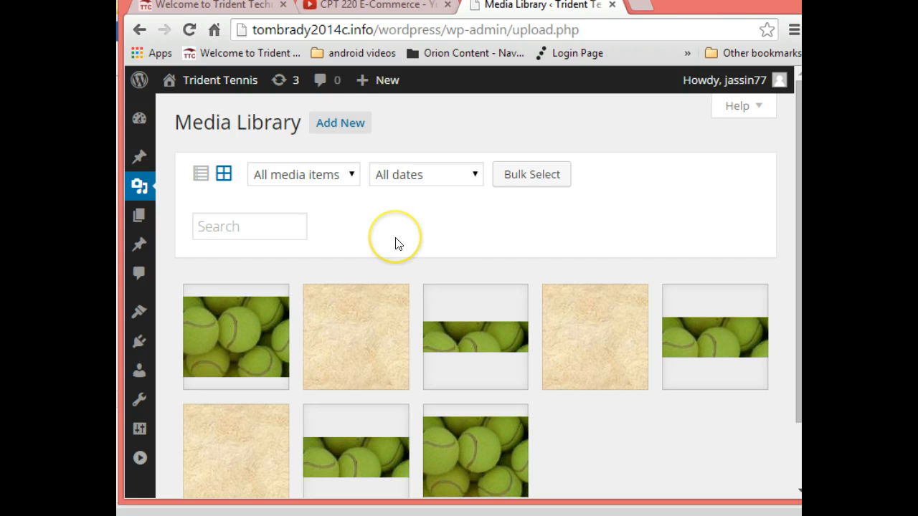
left_click(340, 124)
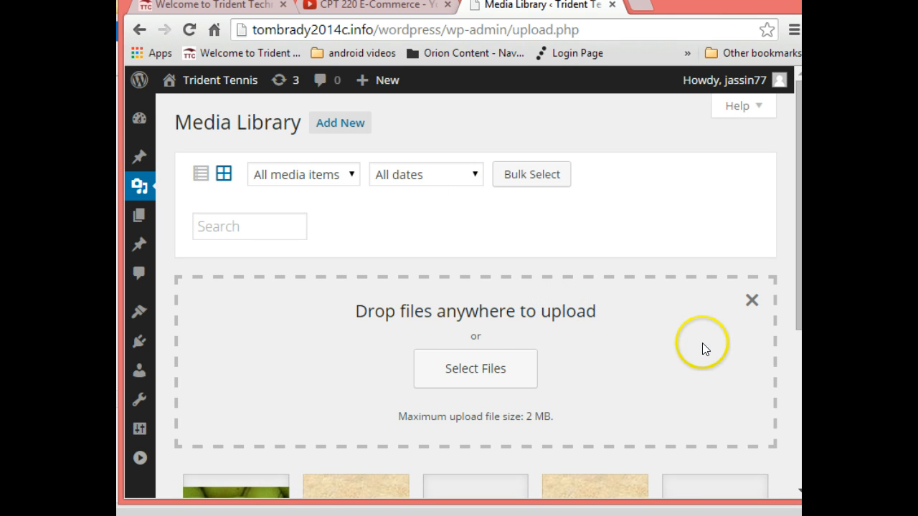
left_click(477, 370)
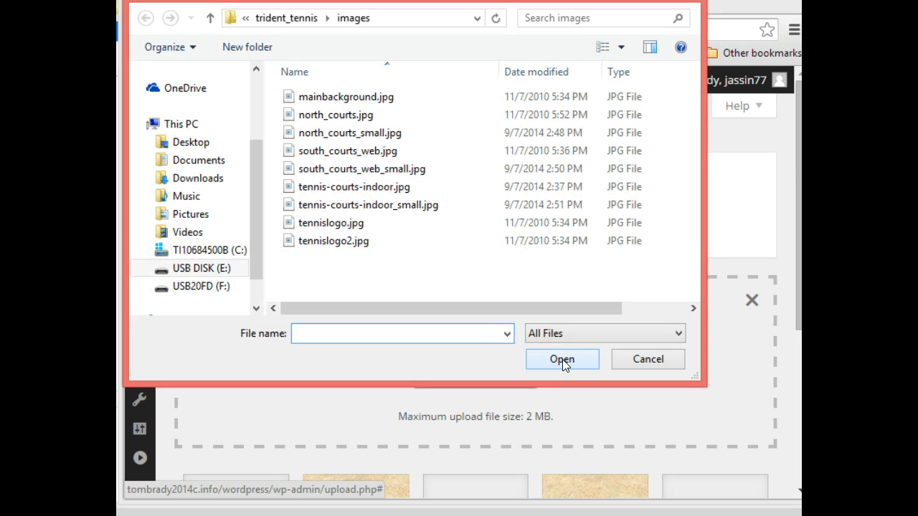
Step: Upload the six court images, from north_courts.jpg through tennis-courts-indoor_small.jpg, and check their thumbnails in the library
left_click(330, 117)
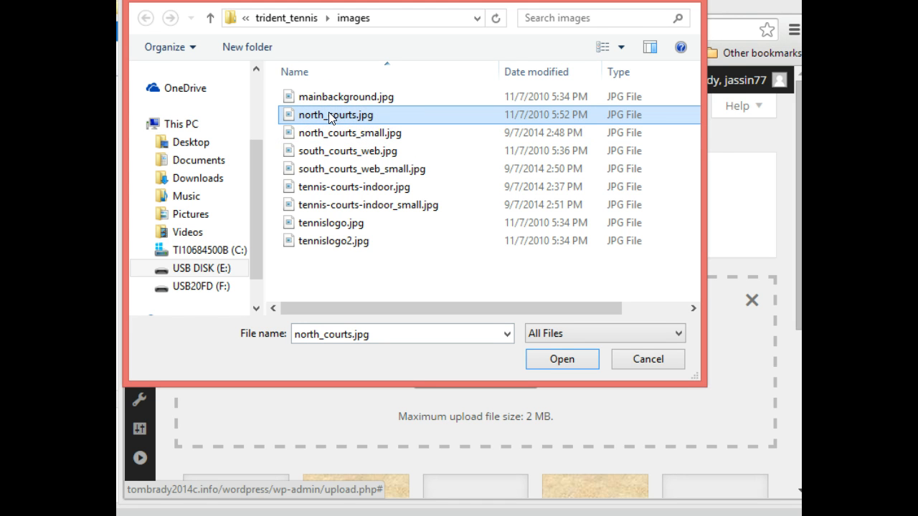
left_click(333, 205, "shift")
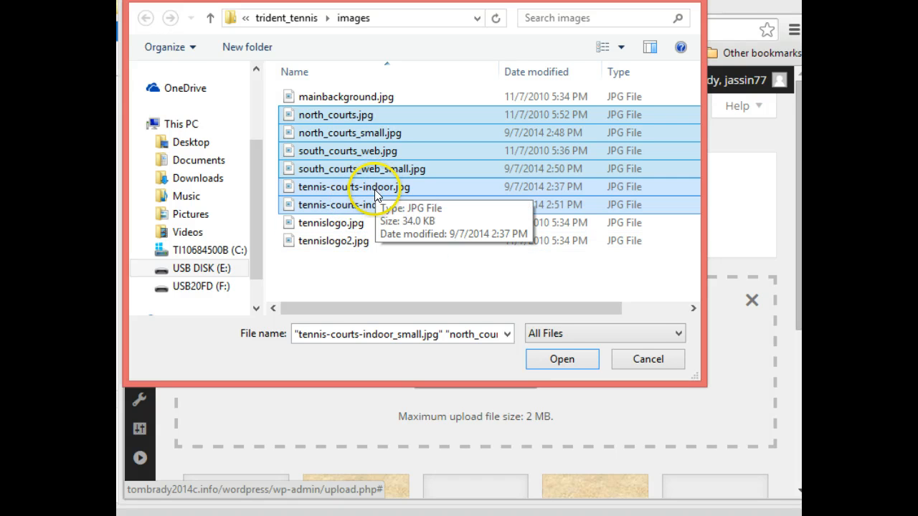
left_click(344, 241, "ctrl")
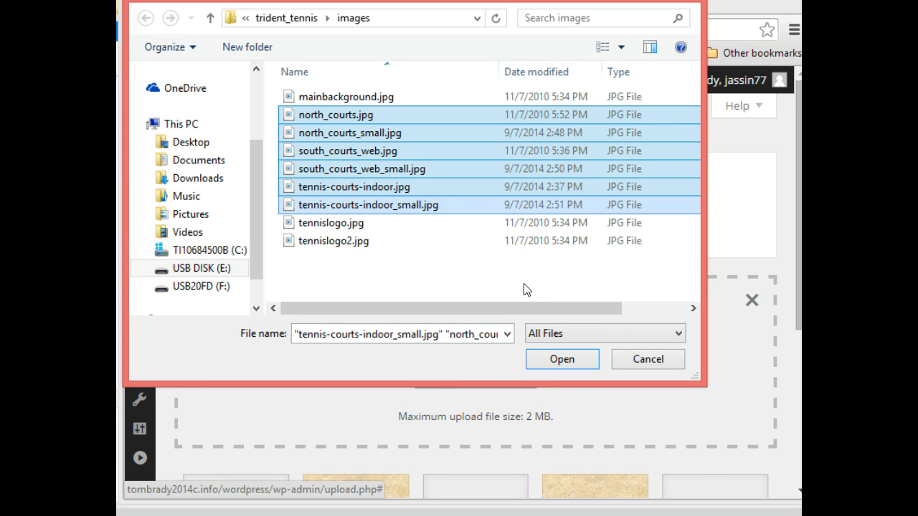
left_click(572, 360)
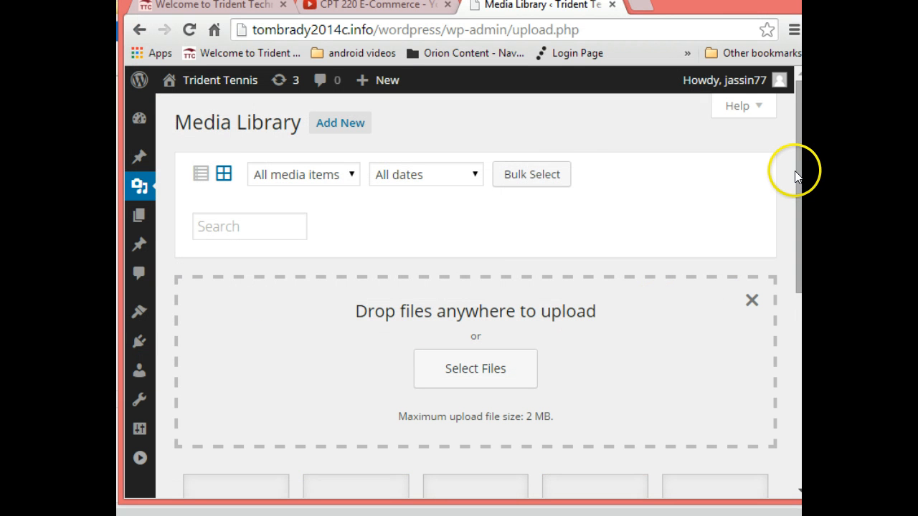
left_click_drag(801, 170, 801, 297)
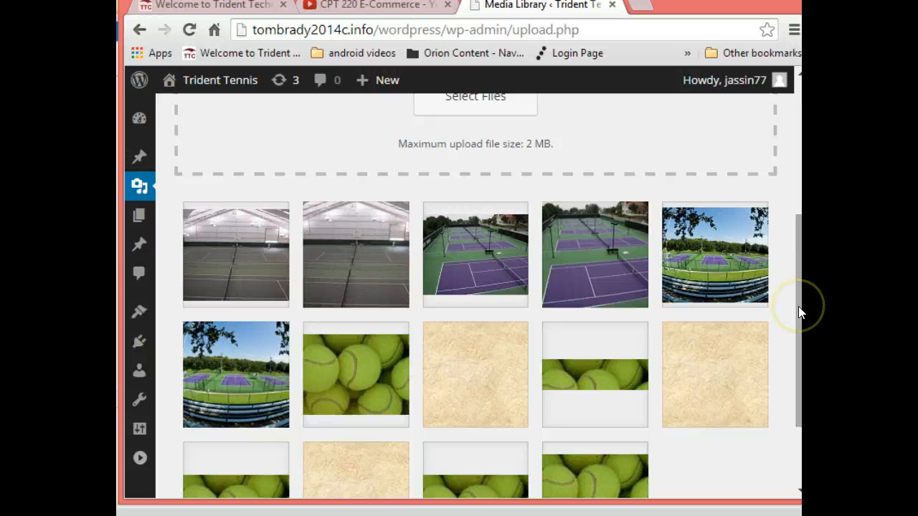
left_click_drag(798, 306, 775, 145)
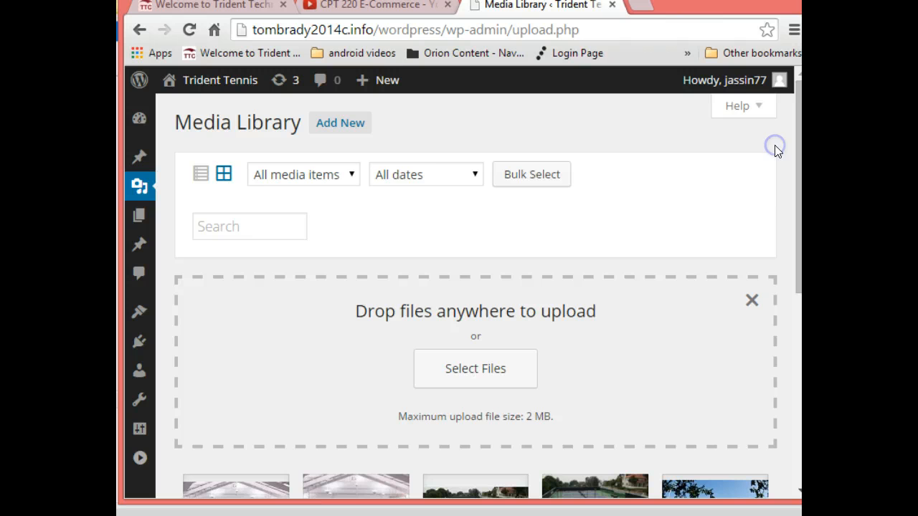
Step: Show the library as a list, open tennis-courts-indoor_small for editing and enter the caption "Indoor Courts"
left_click(201, 176)
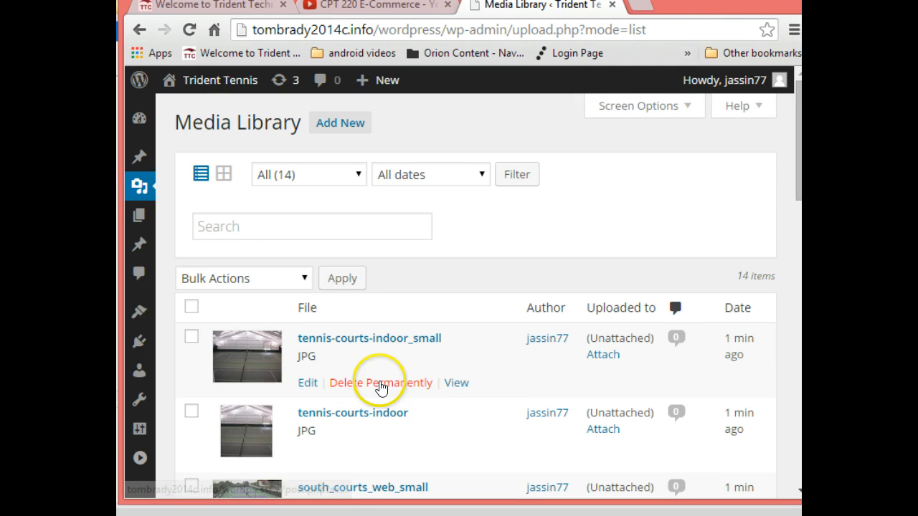
left_click(308, 385)
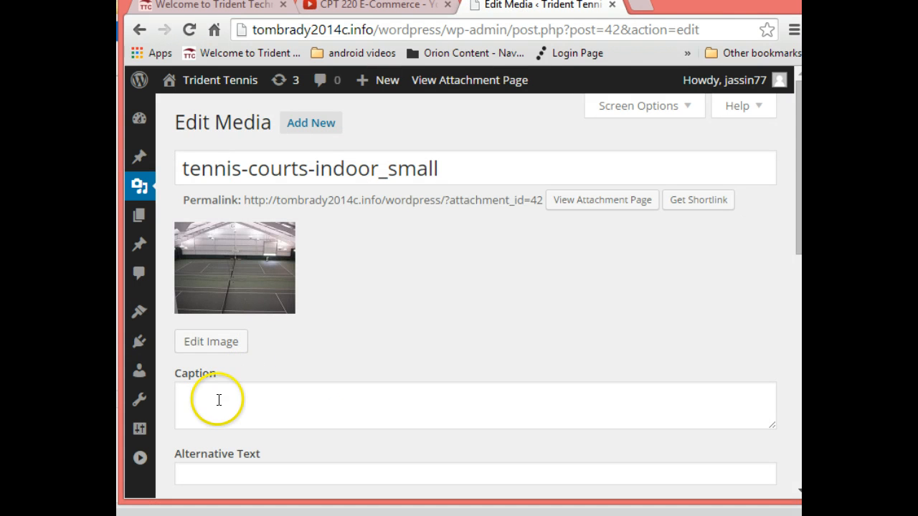
left_click(212, 395)
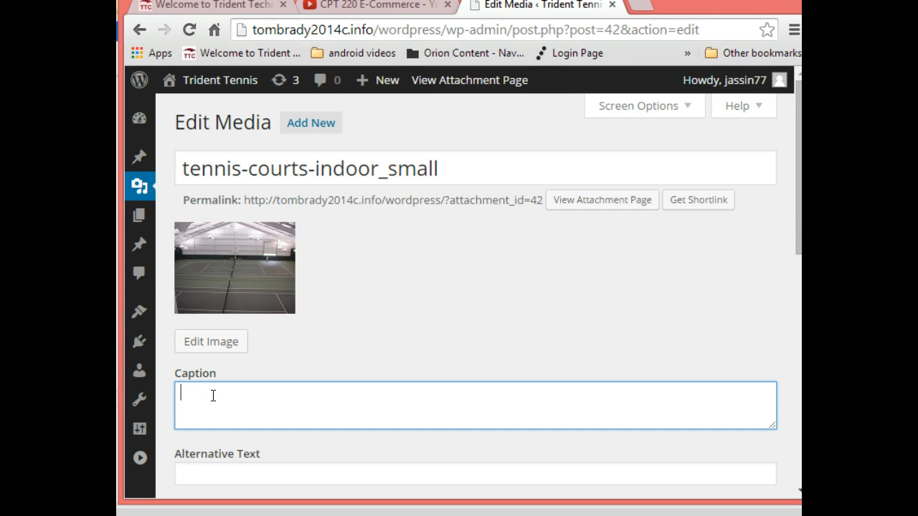
type("Indoor Courts")
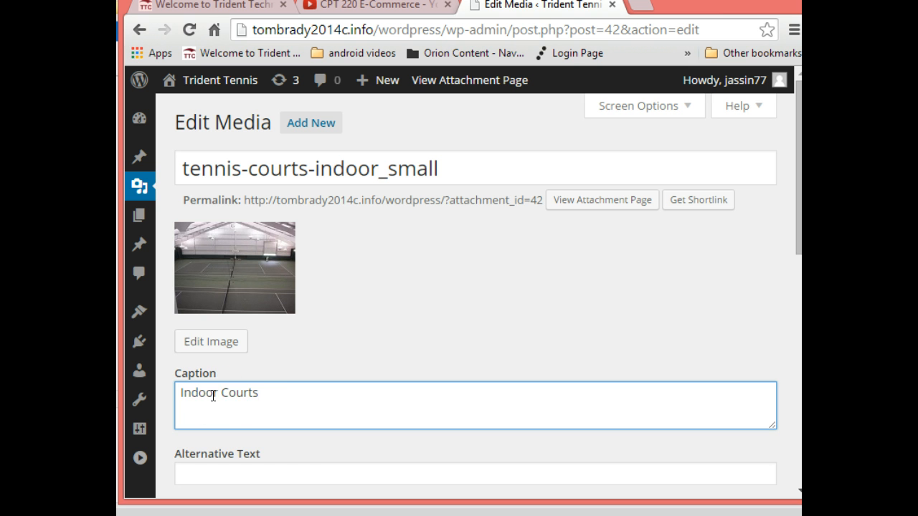
Step: Copy the caption "Indoor Courts" into the image's alternative text and description
left_click_drag(260, 397, 164, 380)
mouse_move(140, 371)
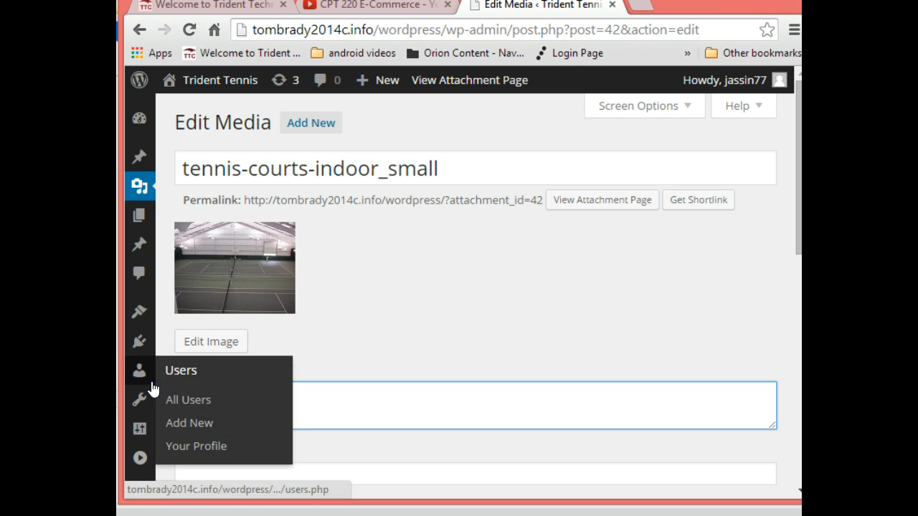
left_click(361, 391)
left_click_drag(269, 390, 180, 392)
key("ctrl+c")
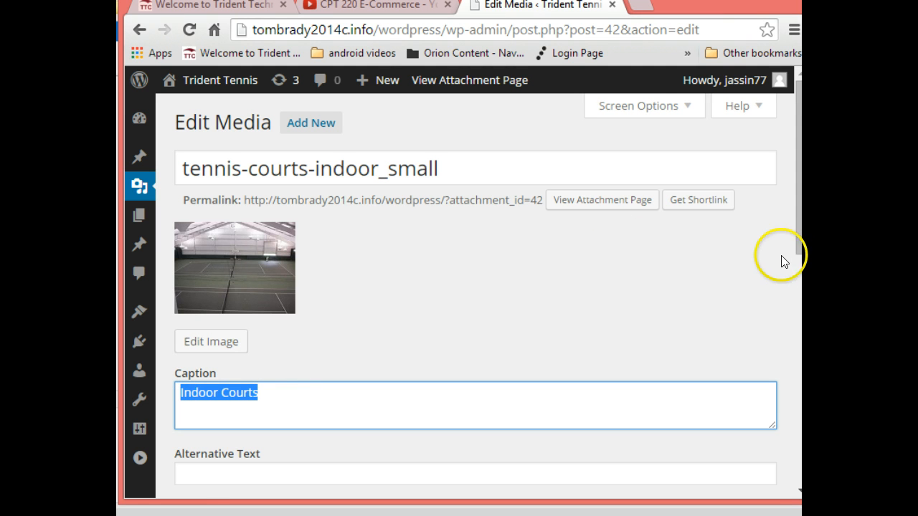
left_click_drag(799, 248, 801, 256)
scroll(366, 308, "down", 1)
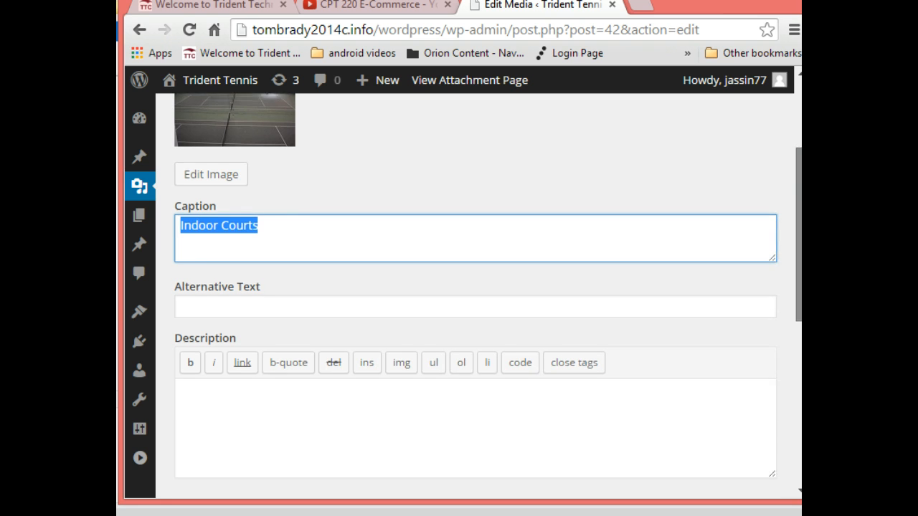
left_click(366, 306)
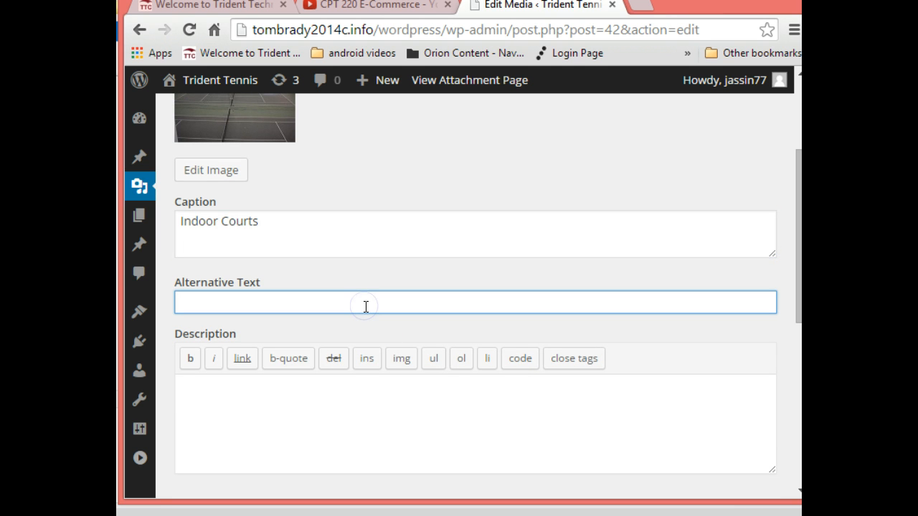
key("ctrl+v")
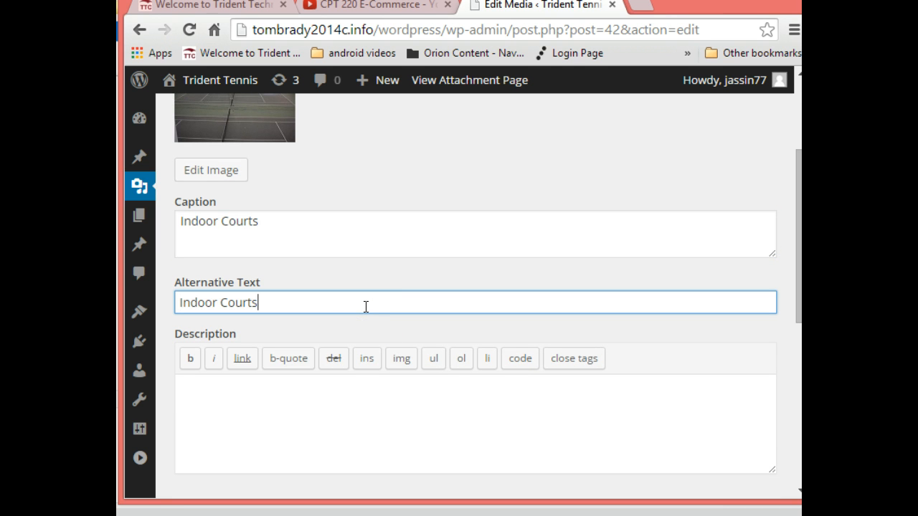
left_click(224, 381)
key("ctrl+v")
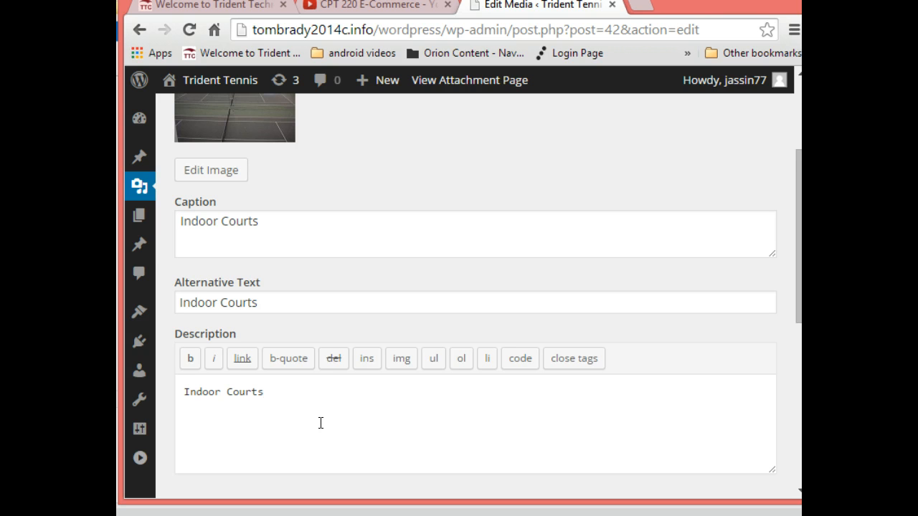
Step: Save the edited details of the tennis-courts-indoor_small image
left_click(652, 385)
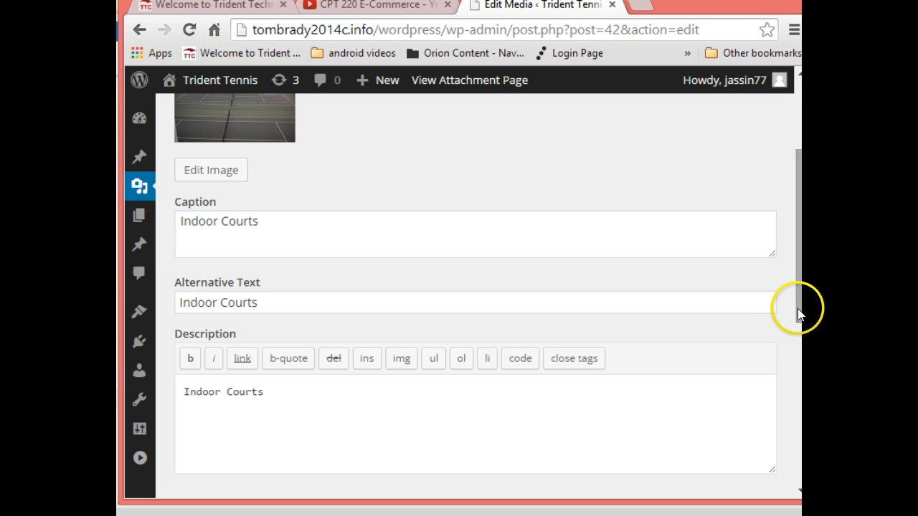
left_click_drag(798, 309, 798, 468)
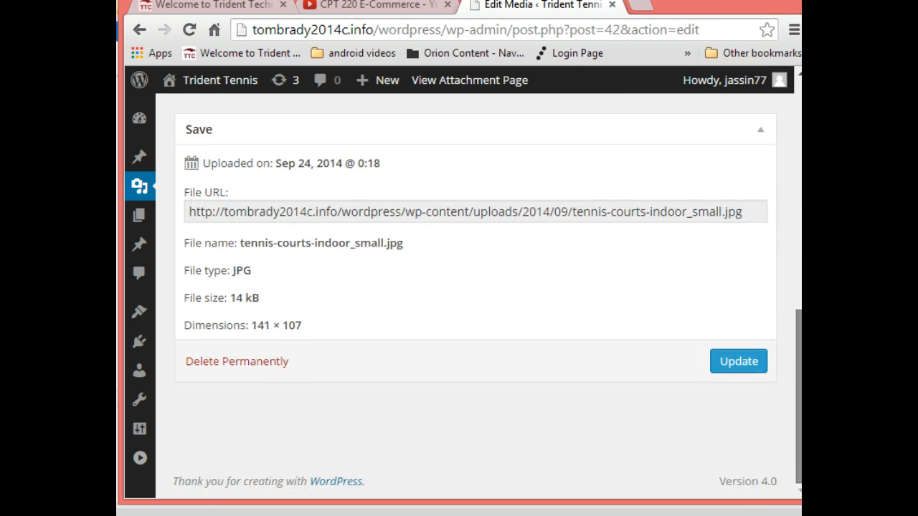
left_click(738, 366)
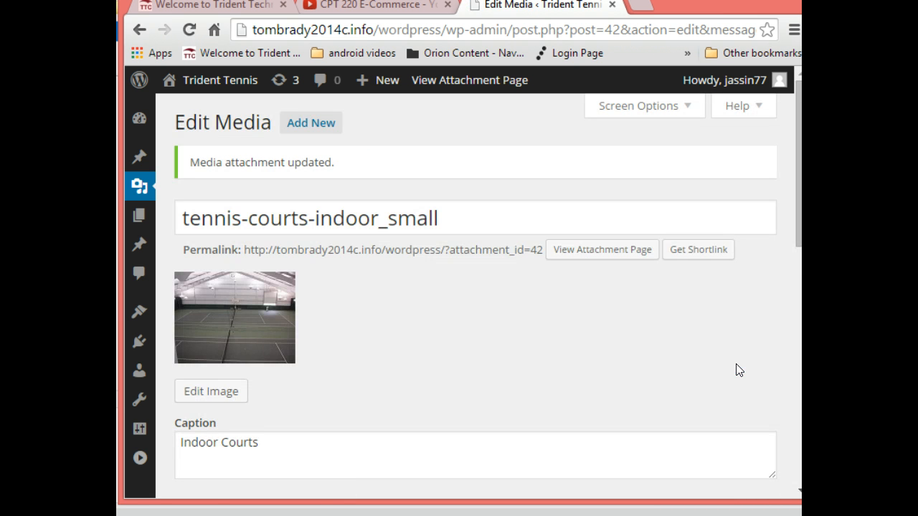
Step: Return to the media library and open the tennis-courts-indoor image for editing
mouse_move(139, 181)
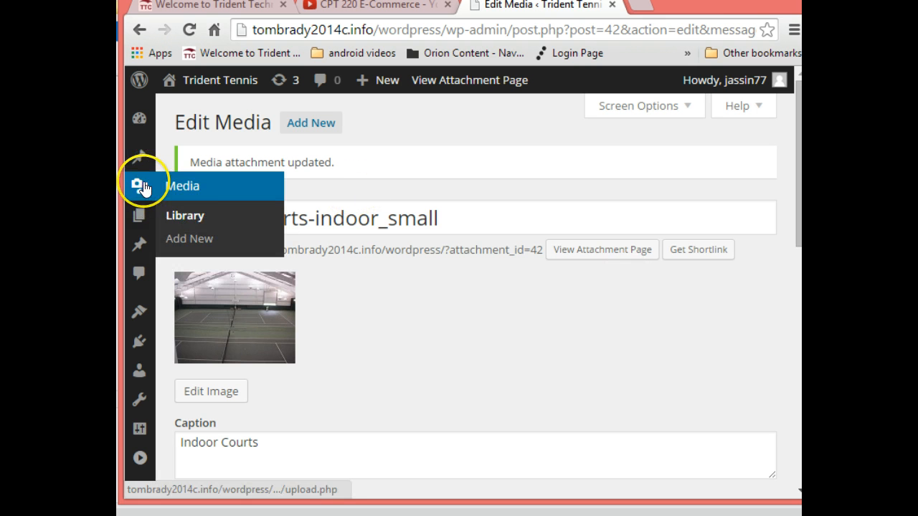
left_click(194, 217)
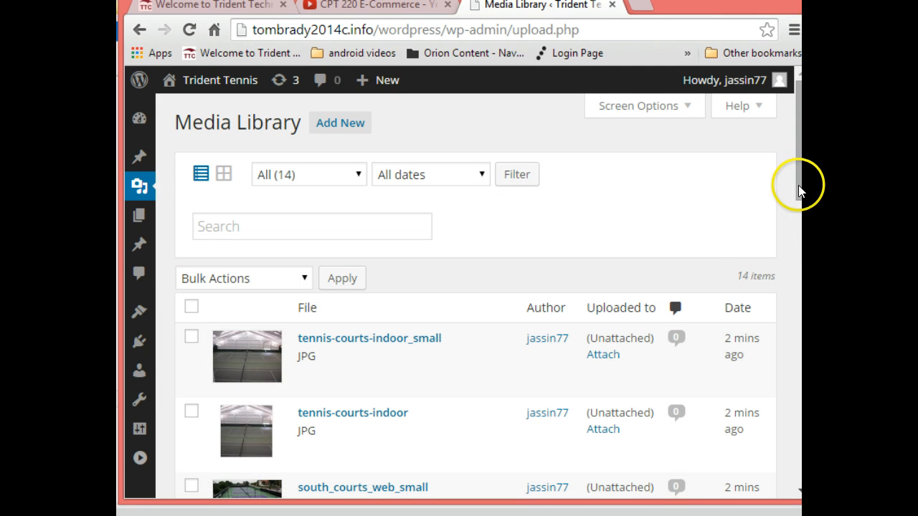
scroll(727, 240, "down", 2)
mouse_move(381, 285)
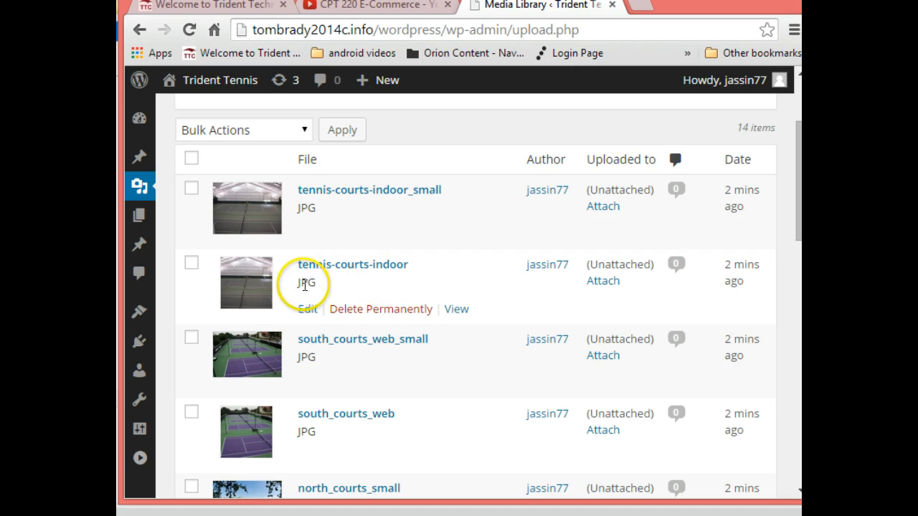
left_click(307, 309)
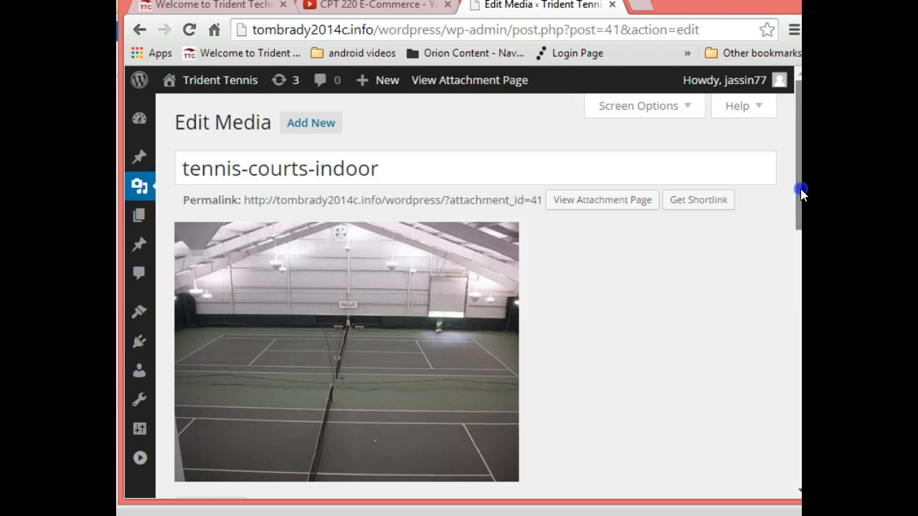
Step: Enter "Indoor Courts" as the tennis-courts-indoor image's caption, alternative text and description, and update the image
left_click_drag(799, 190, 799, 291)
left_click(338, 211)
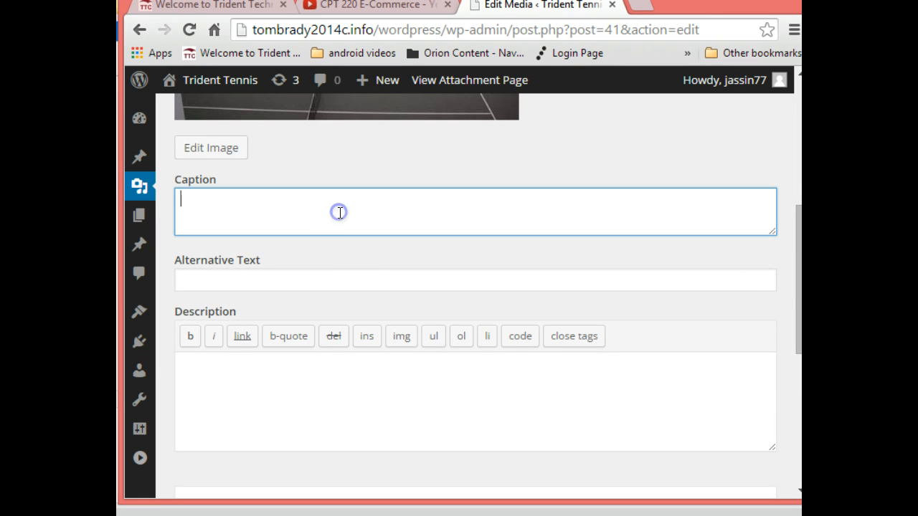
key("ctrl+v")
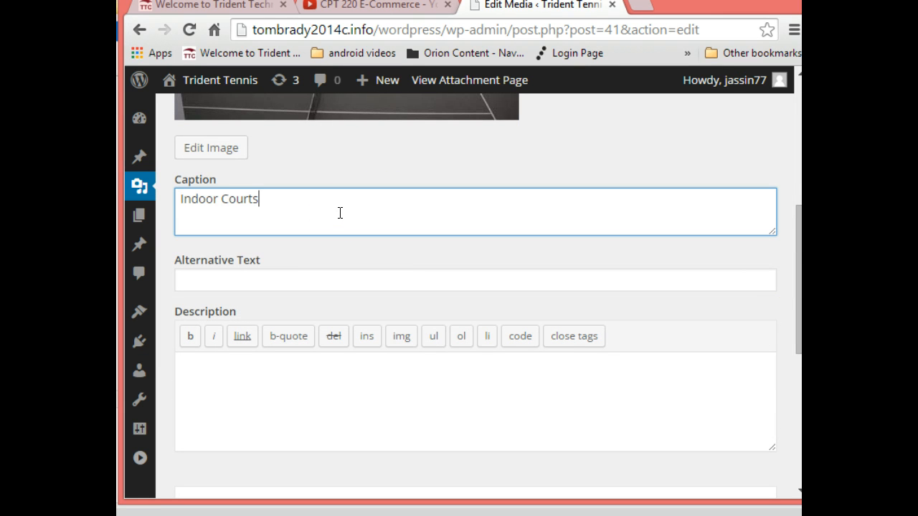
left_click(306, 282)
key("ctrl+v")
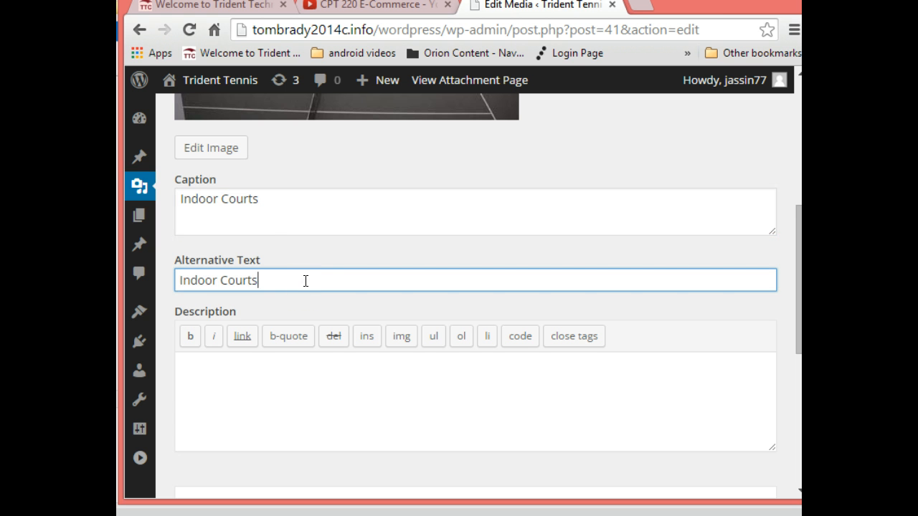
left_click(226, 363)
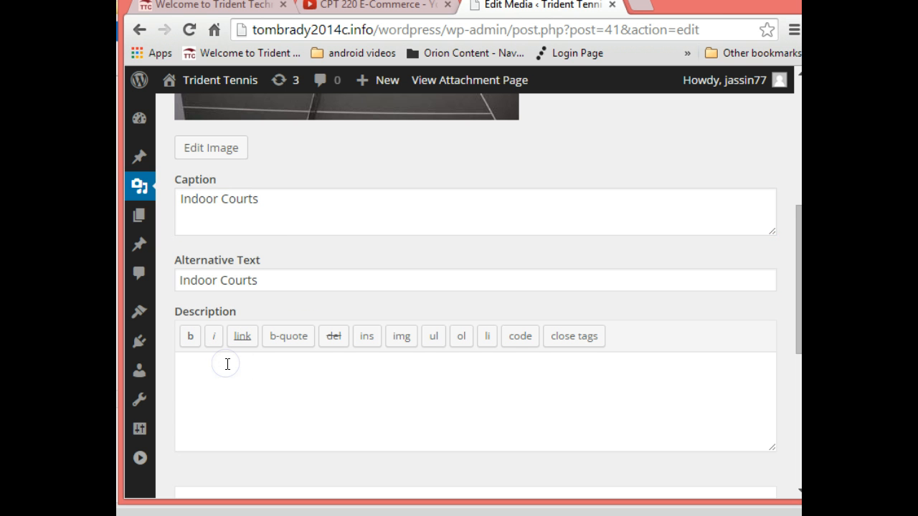
key("ctrl+v")
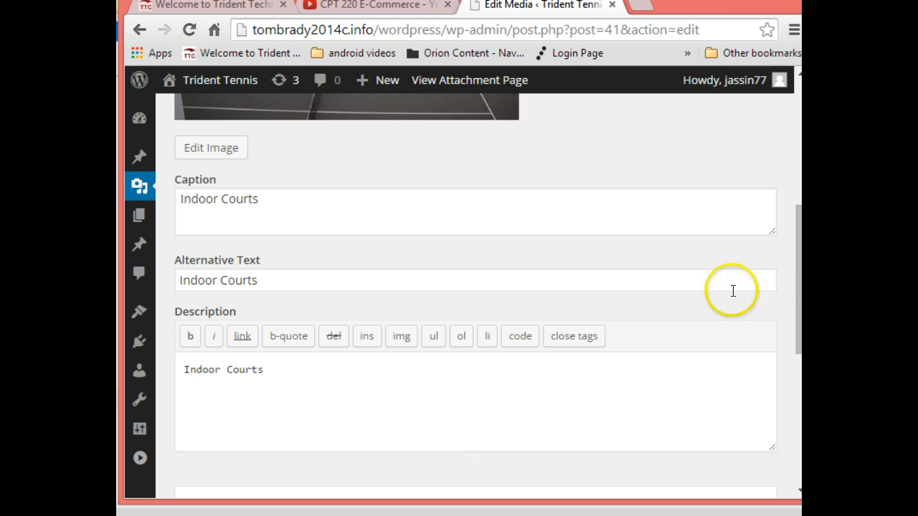
scroll(798, 316, "down", 5)
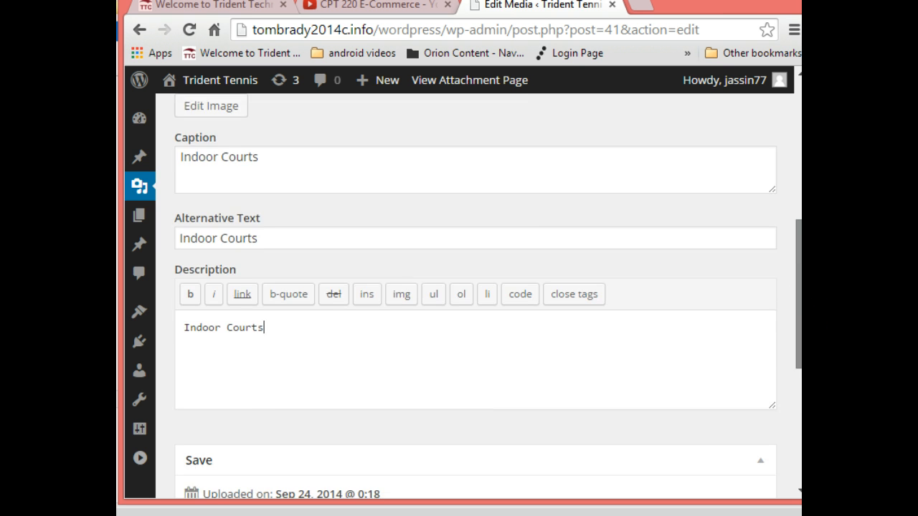
left_click(740, 388)
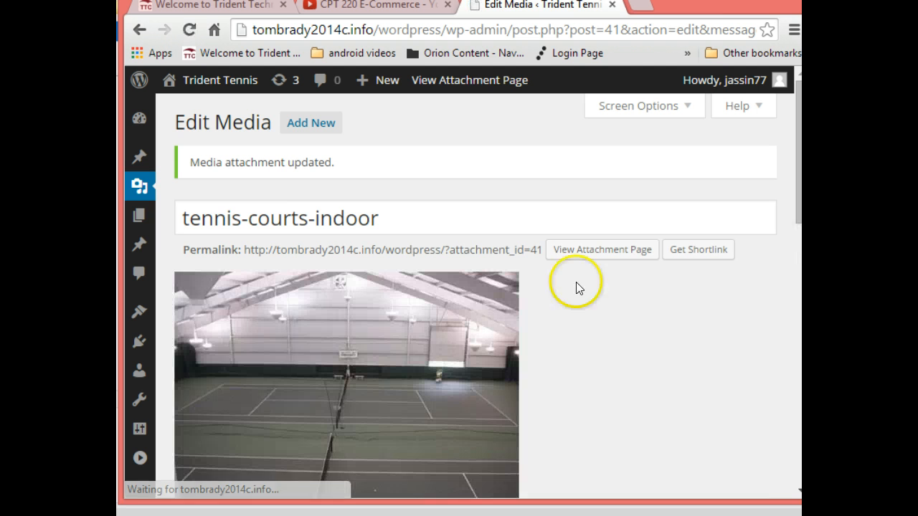
Step: Go back to the media library and open the south_courts_web_small image for editing
mouse_move(136, 185)
left_click(193, 221)
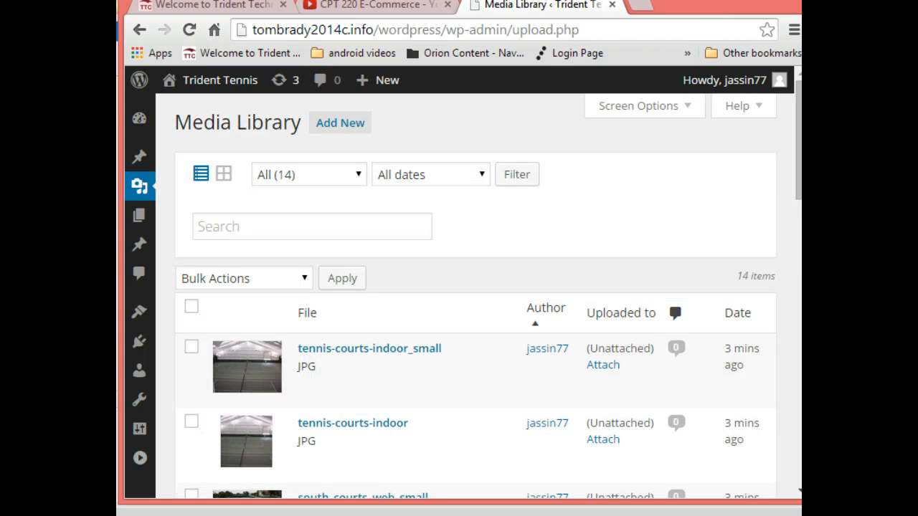
left_click_drag(798, 182, 788, 255)
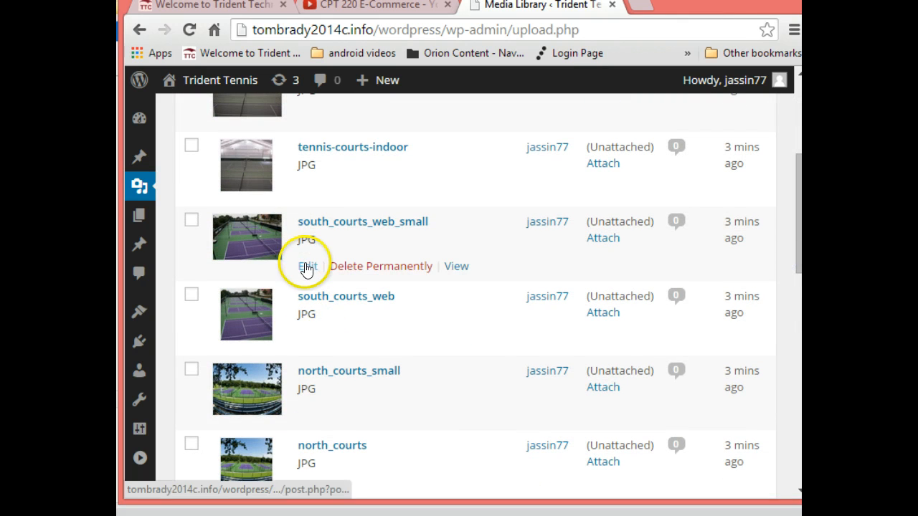
left_click(306, 266)
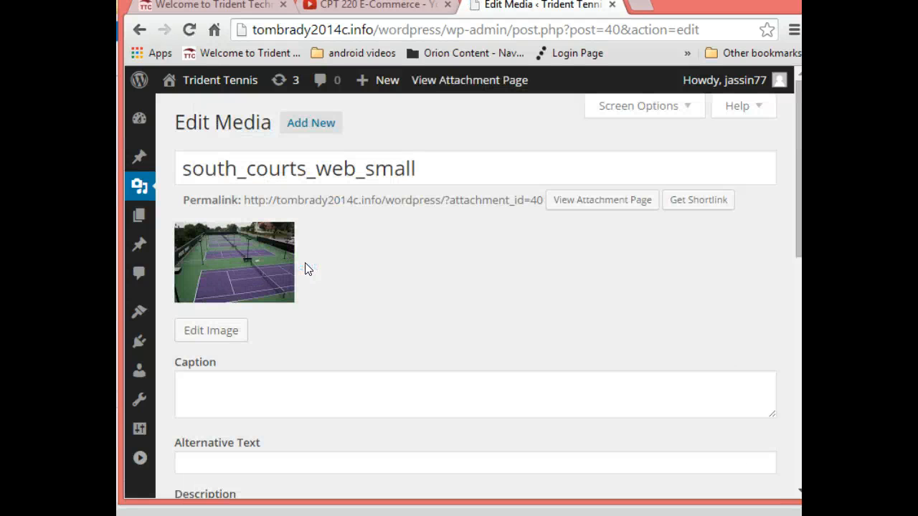
Step: Paste the copied caption into the south_courts_web_small image and change its wording to "South Courts"
left_click(235, 387)
type("Indoor Courts")
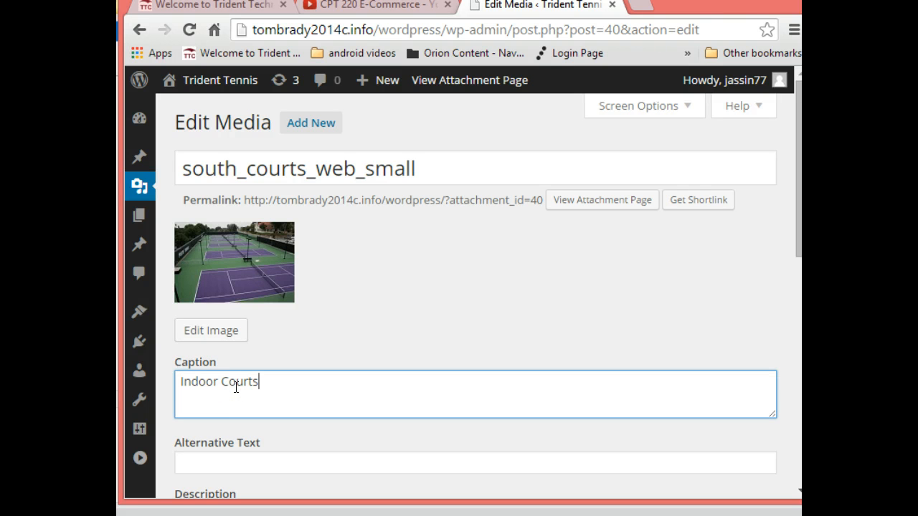
left_click(216, 382)
mouse_move(146, 388)
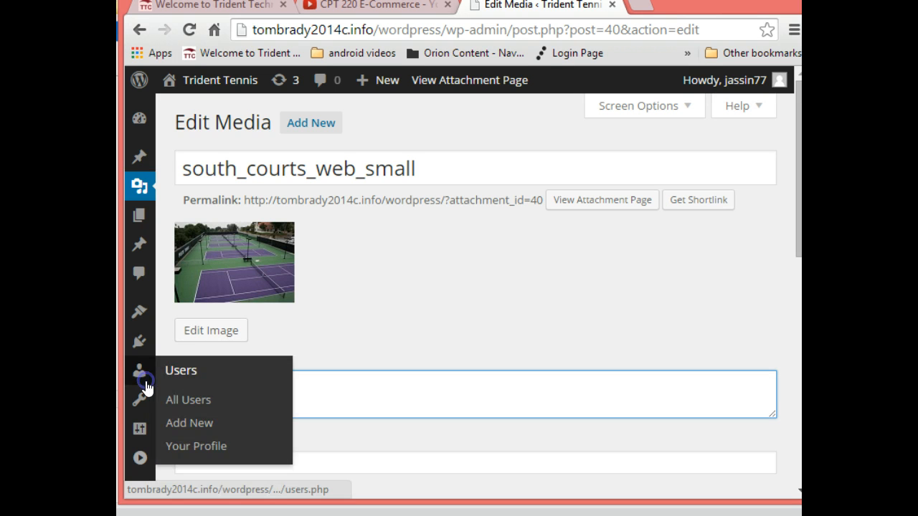
left_click(384, 366)
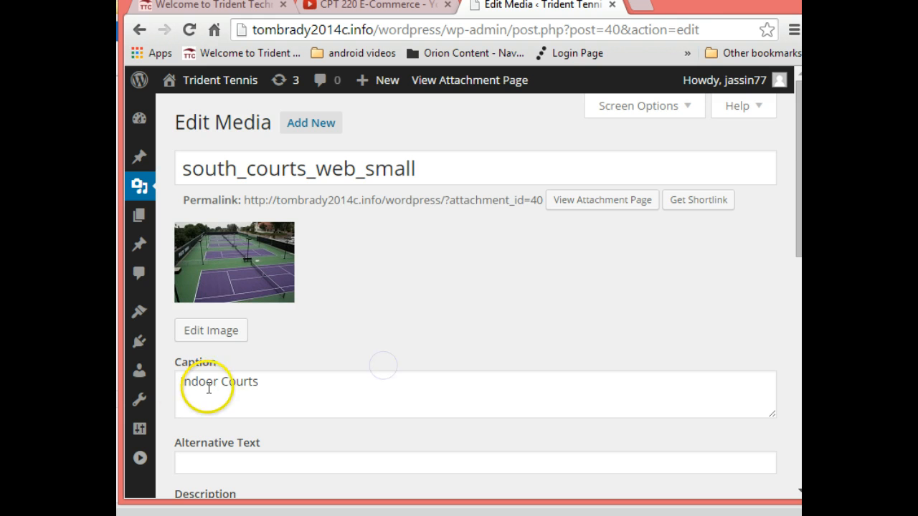
left_click_drag(214, 381, 181, 379)
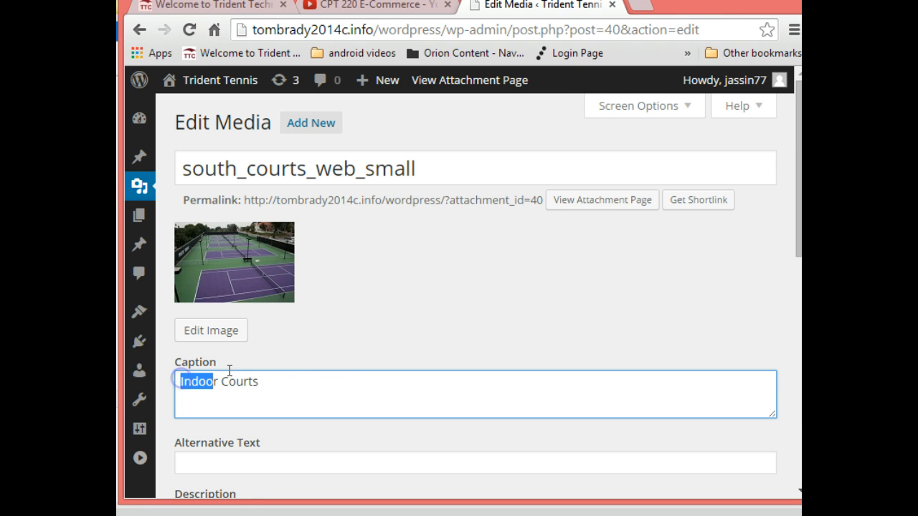
type("South")
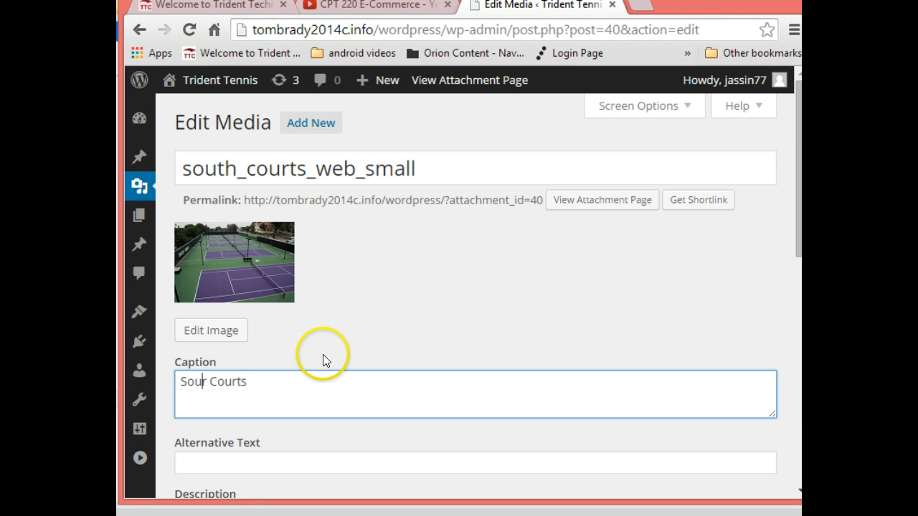
key("Delete")
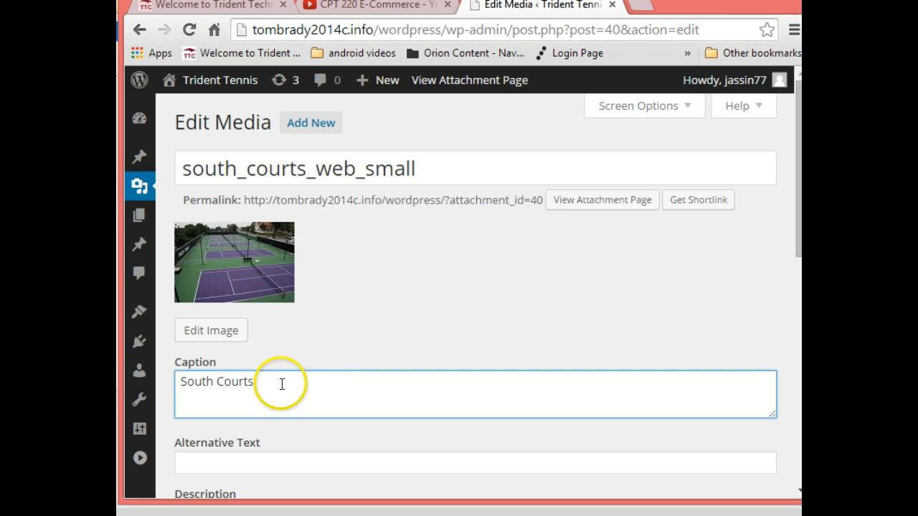
Step: Copy the caption "South Courts" into the image's alternative text and description, and update the image
left_click_drag(267, 382, 167, 383)
key("ctrl+c")
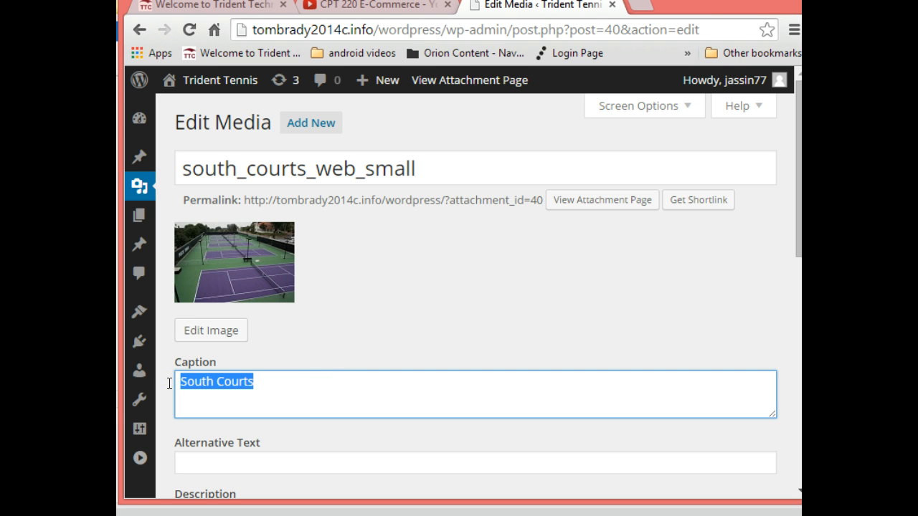
left_click(205, 456)
key("ctrl+v")
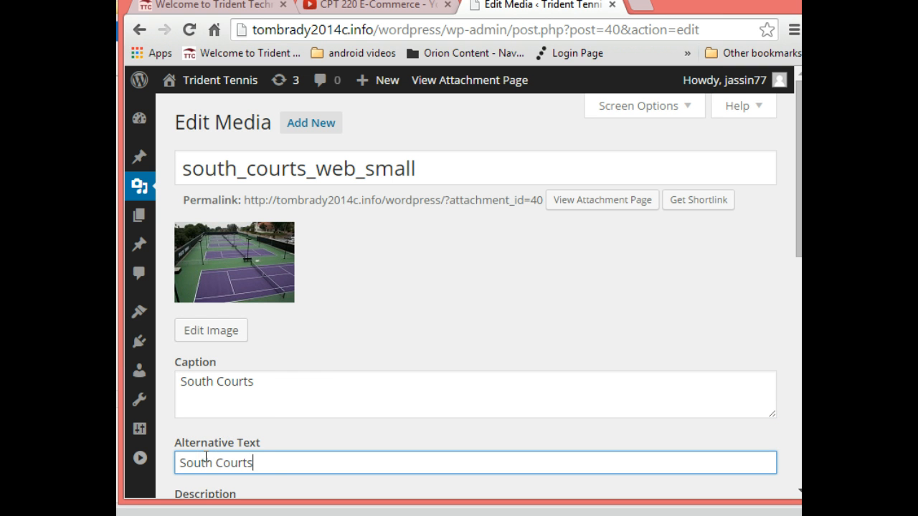
left_click(797, 395)
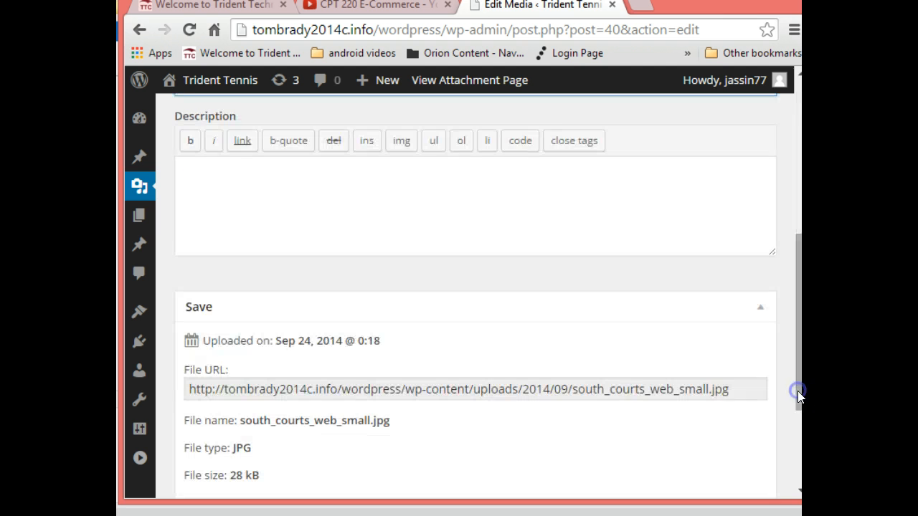
left_click(328, 215)
key("ctrl+v")
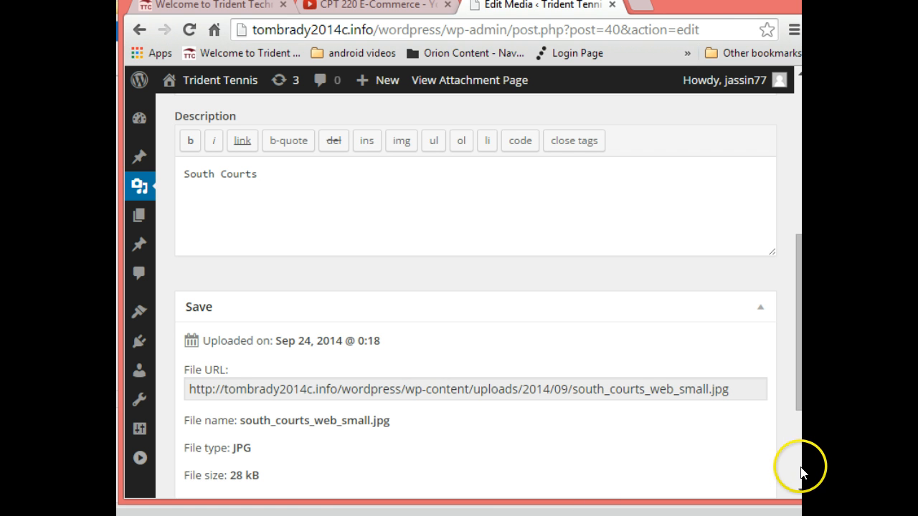
scroll(801, 469, "down", 3)
left_click(737, 365)
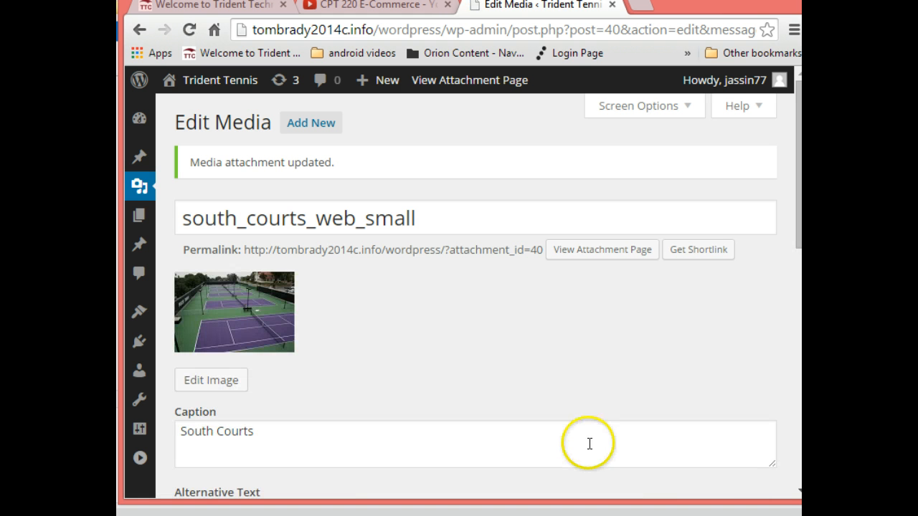
Step: Return to the media library and open the south_courts_web image for editing
left_click(147, 198)
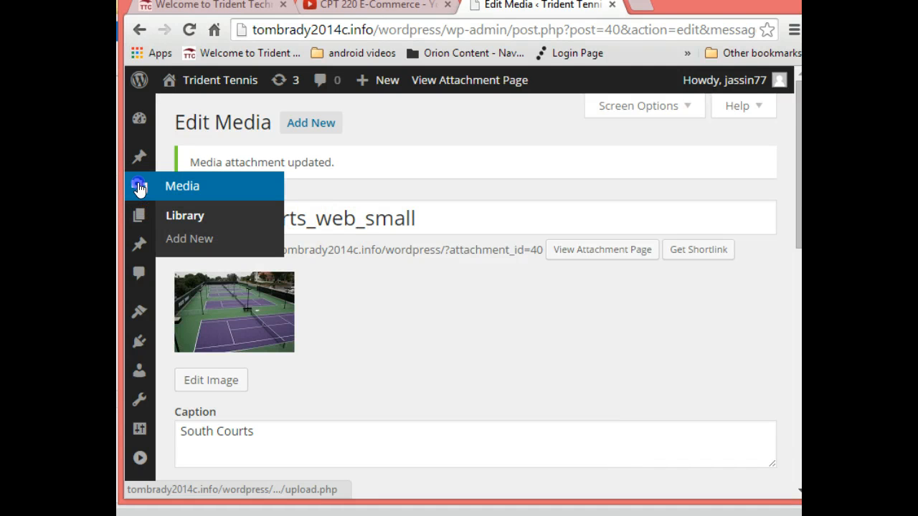
left_click(188, 215)
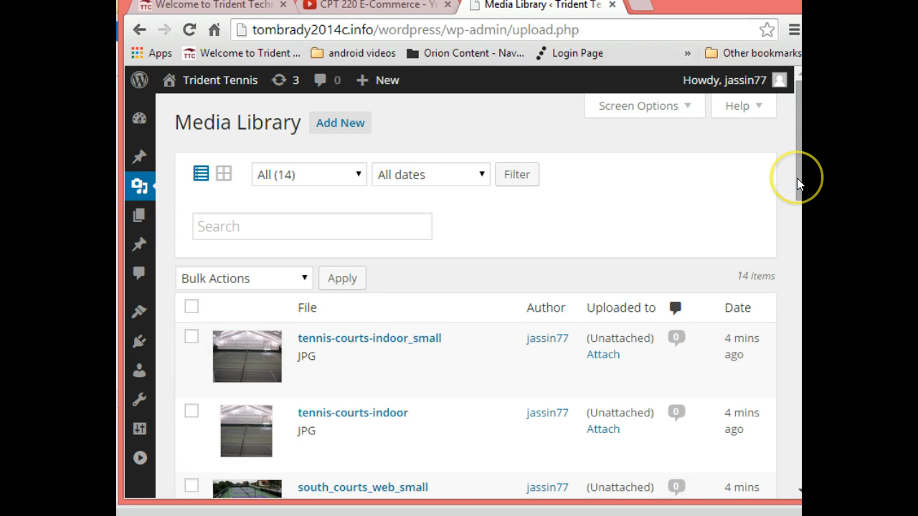
left_click_drag(797, 177, 794, 272)
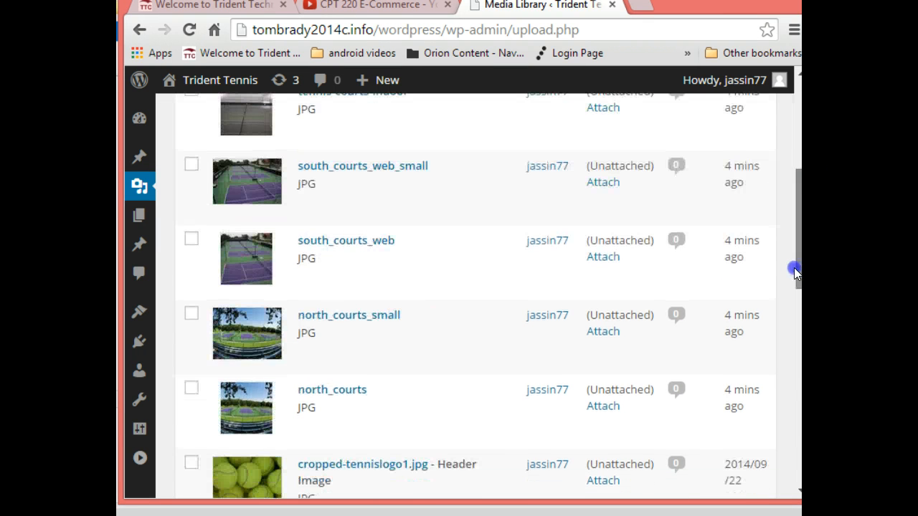
mouse_move(487, 273)
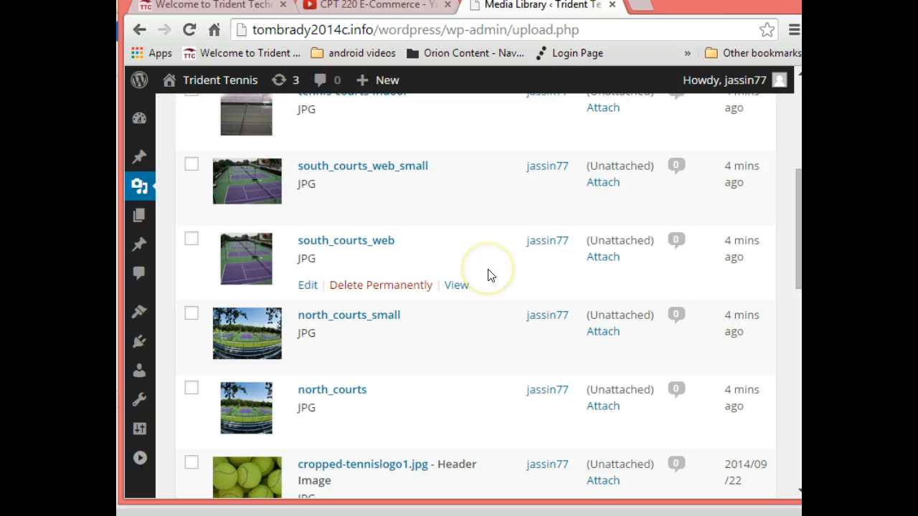
left_click(308, 287)
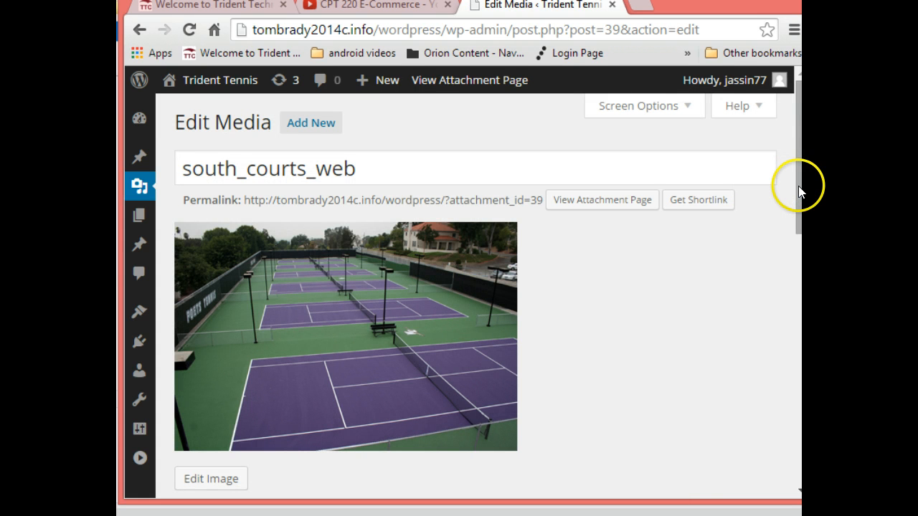
Step: Enter "South Courts" as the south_courts_web image's caption, alternative text and description, and update the image
left_click_drag(799, 186, 794, 267)
left_click(222, 311)
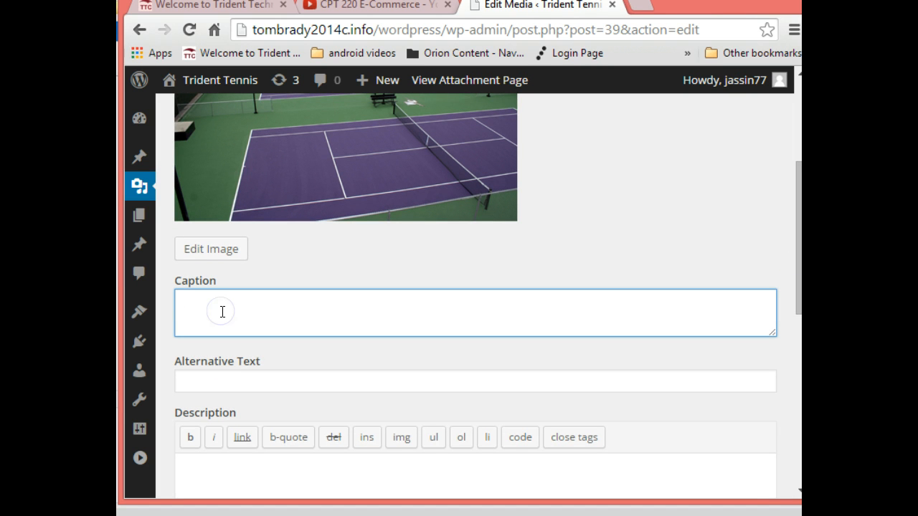
type("South Courts")
left_click(226, 374)
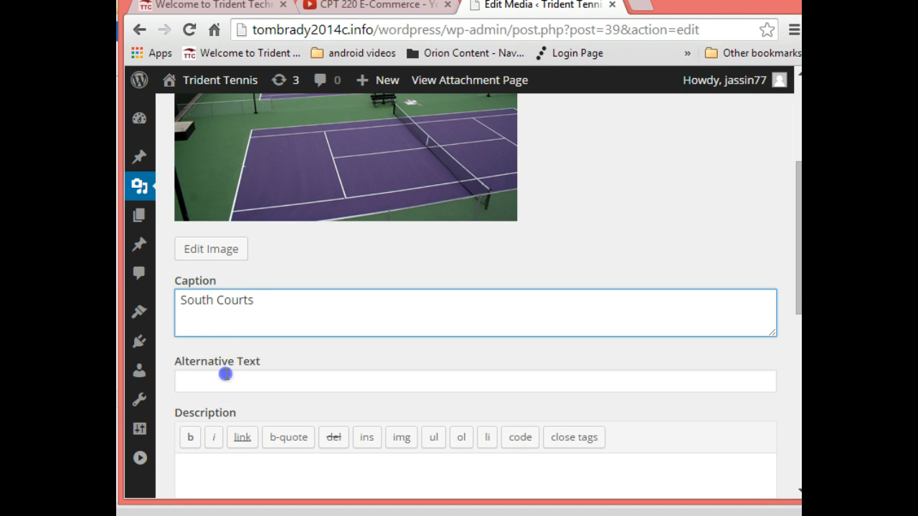
key("ctrl+v")
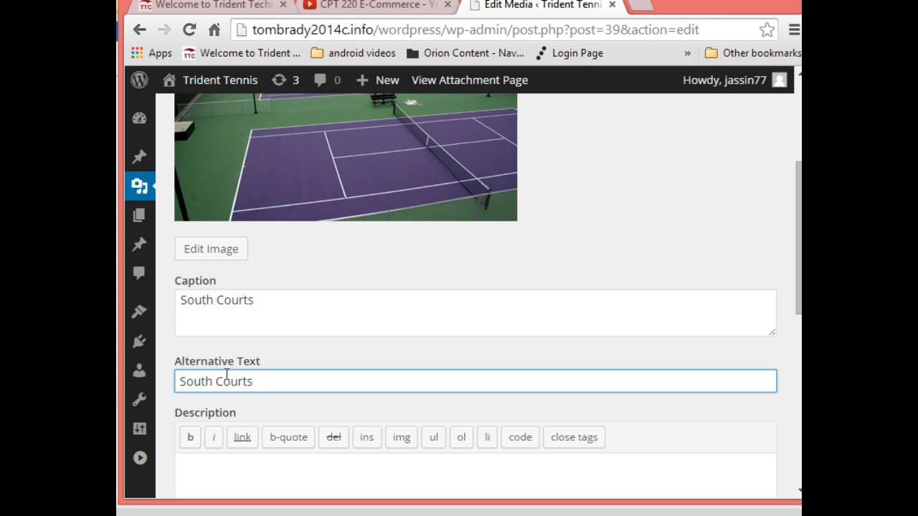
left_click(214, 460)
key("ctrl+v")
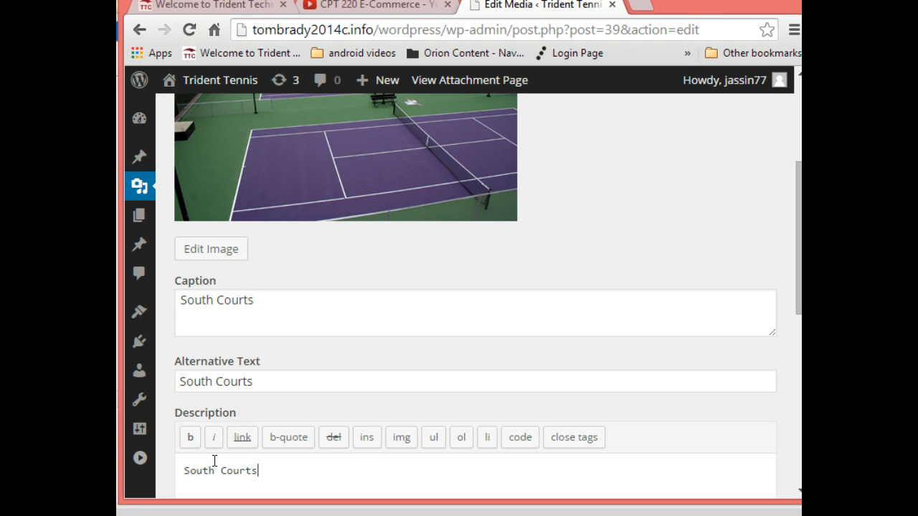
left_click(799, 427)
left_click(742, 458)
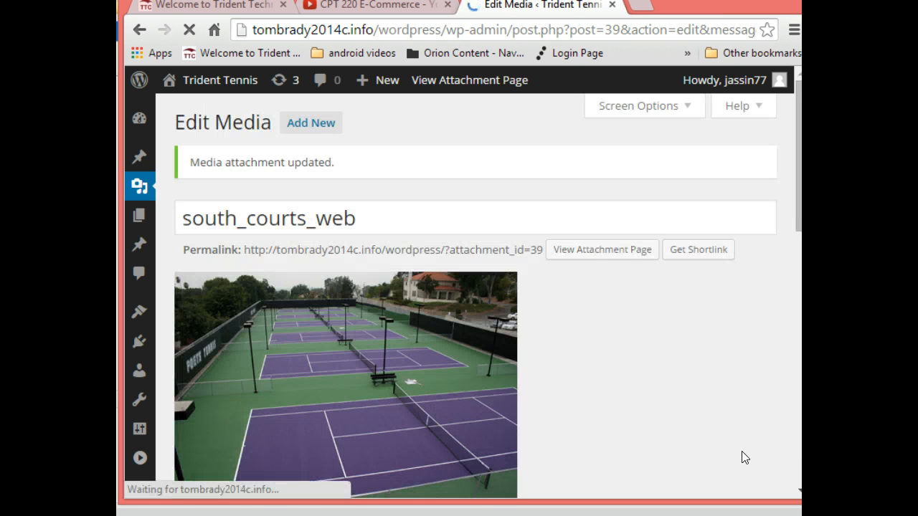
Step: Return to the media library and open the north_courts_small image for editing
mouse_move(133, 187)
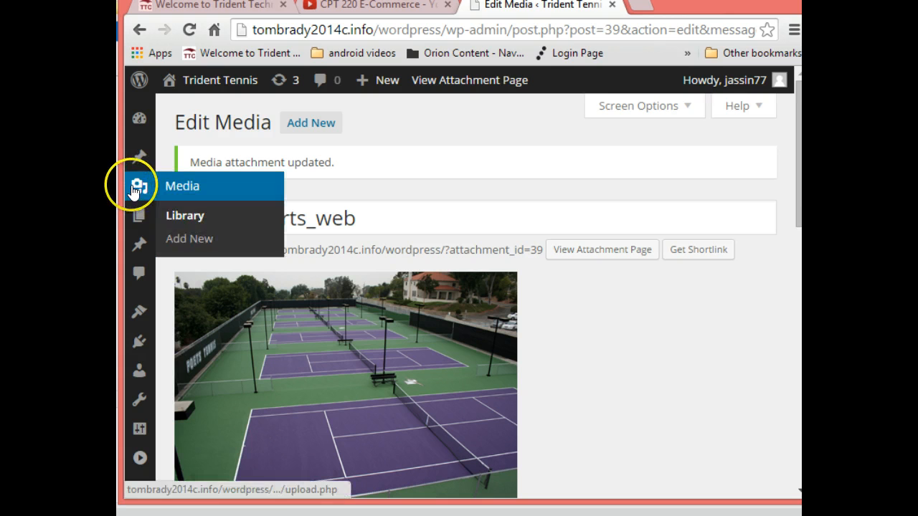
left_click(197, 220)
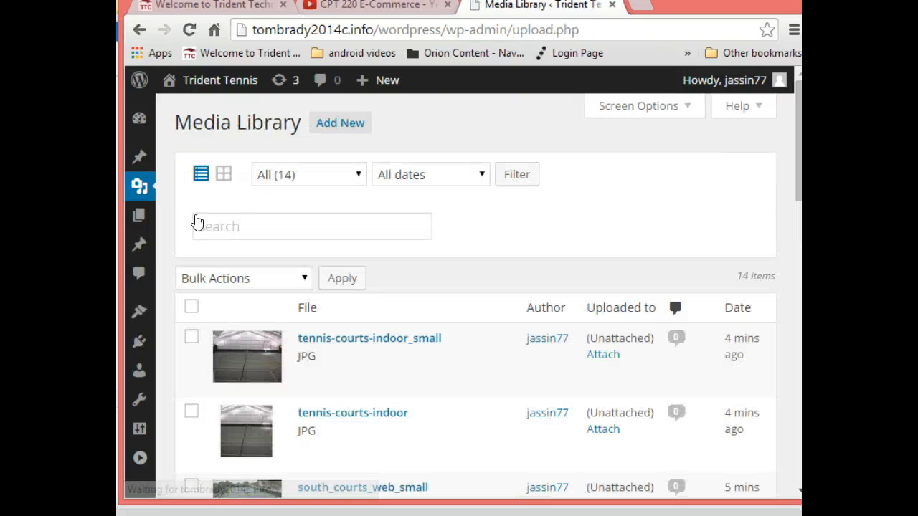
scroll(795, 401, "down", 5)
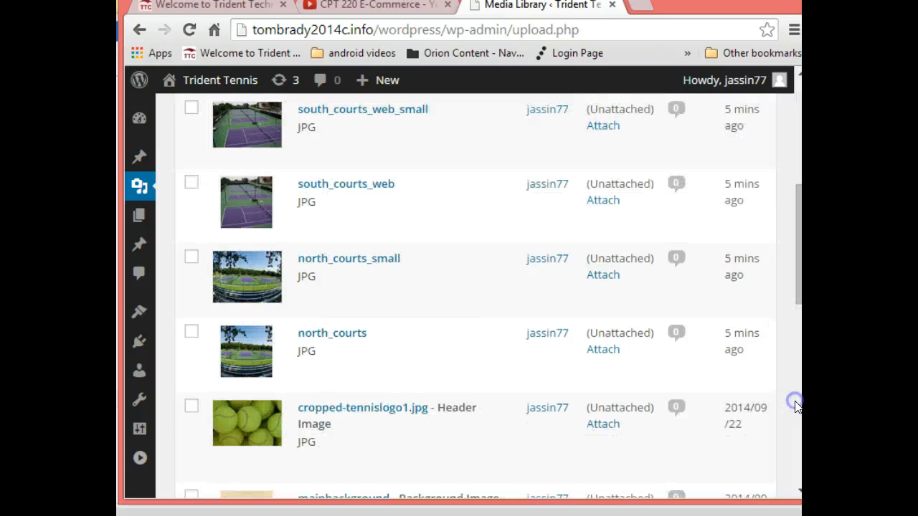
mouse_move(416, 297)
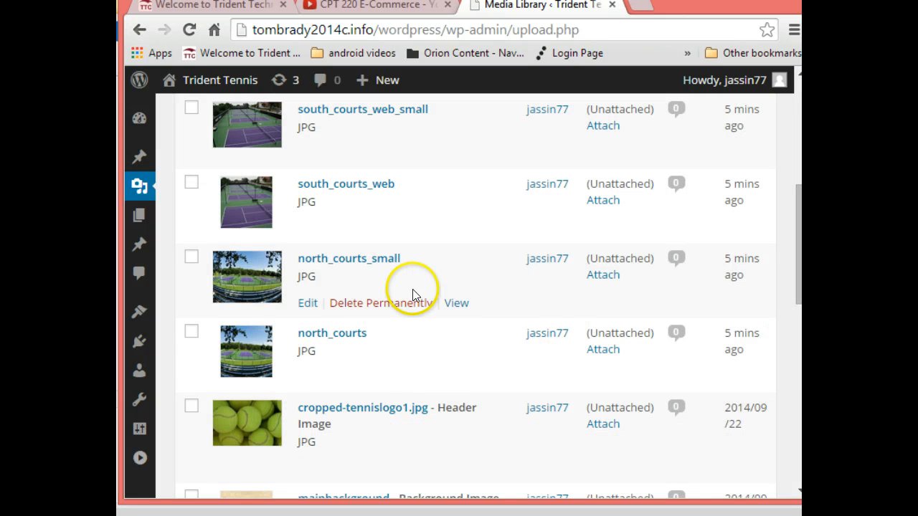
left_click(307, 304)
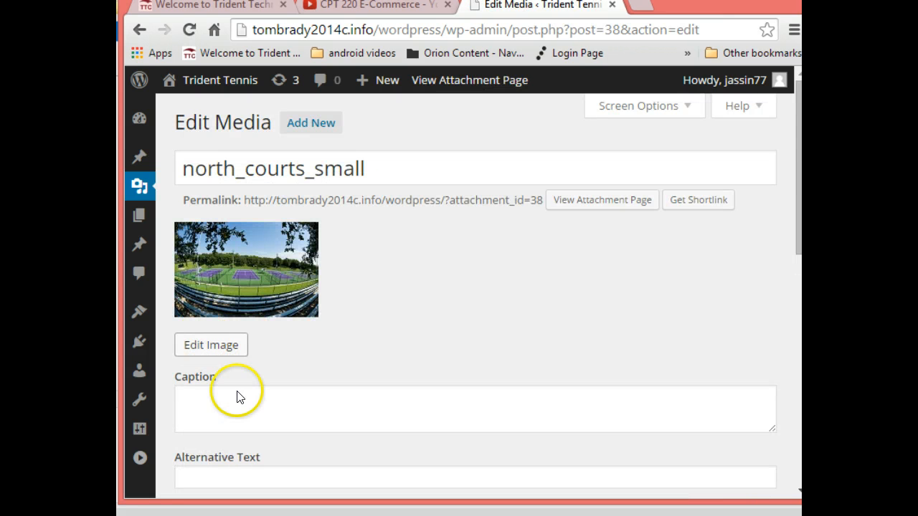
Step: Paste the copied caption into the north_courts_small image and change its wording to "North Courts"
left_click(237, 391)
type("South Courts")
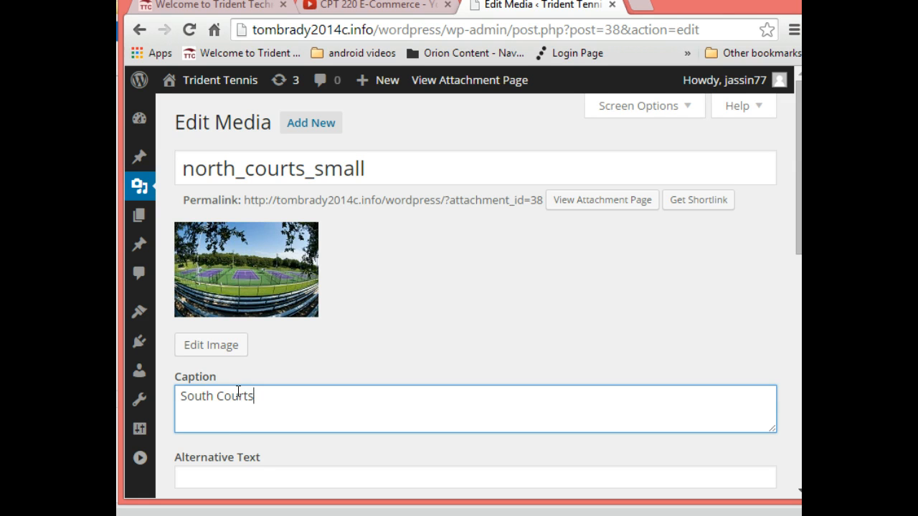
double_click(213, 393)
left_click(159, 396)
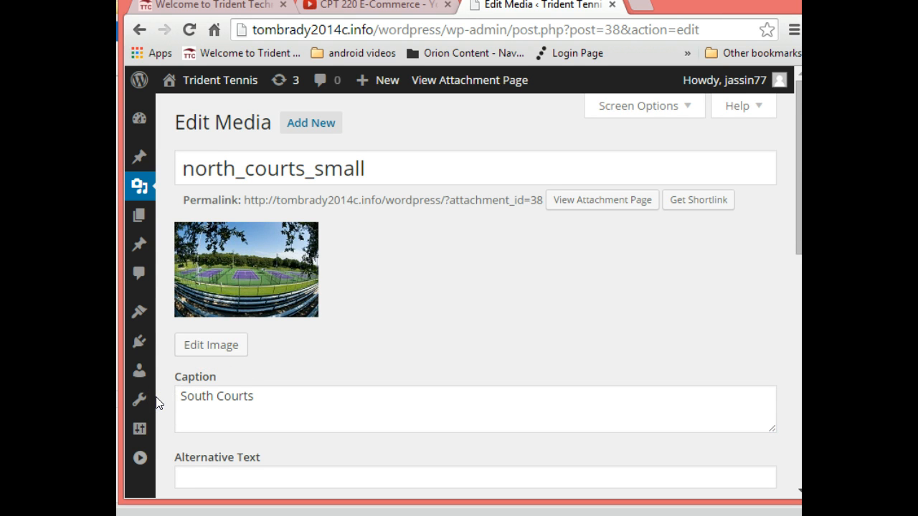
left_click_drag(212, 395, 179, 397)
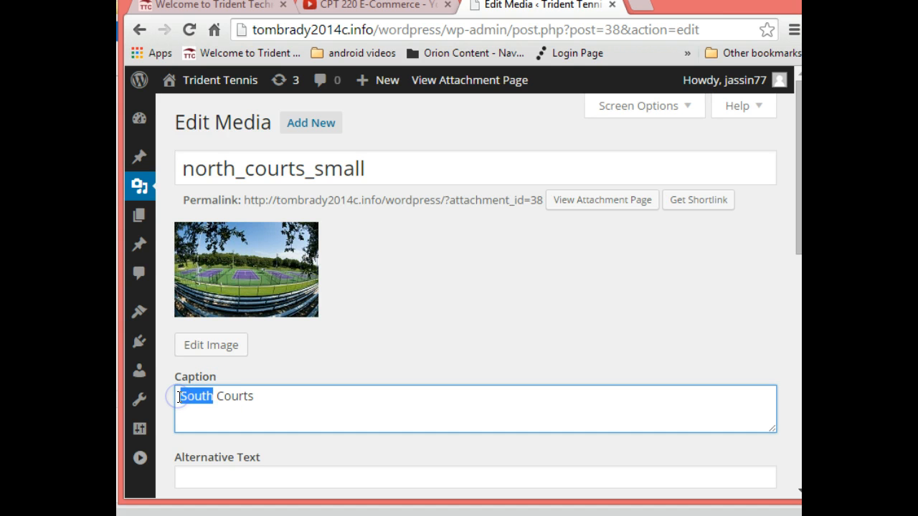
type("North")
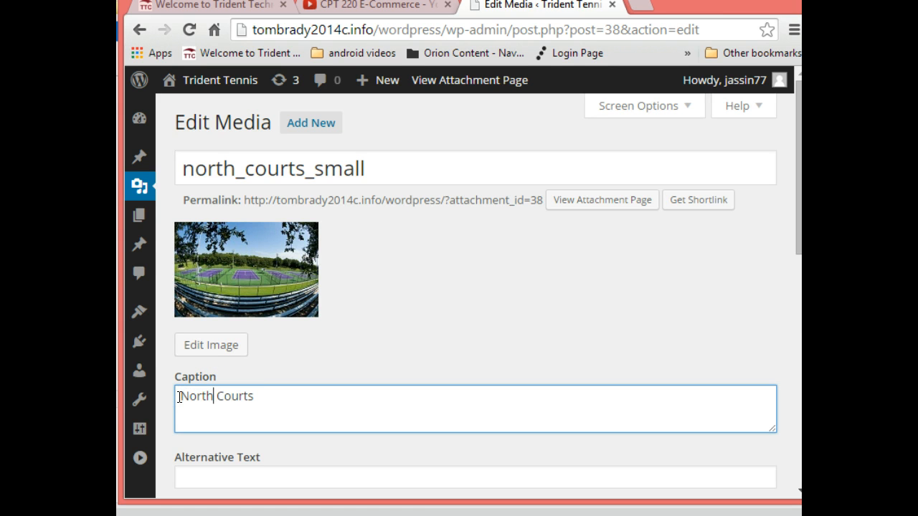
Step: Copy "North Court" from the caption into the image's alternative text and description, and update the image
left_click_drag(247, 396, 179, 397)
key("ctrl+c")
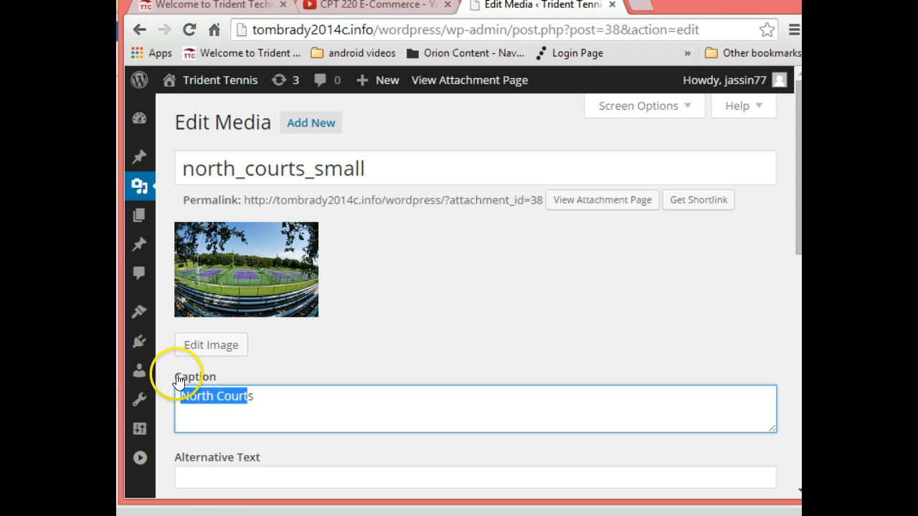
left_click(214, 482)
key("ctrl+v")
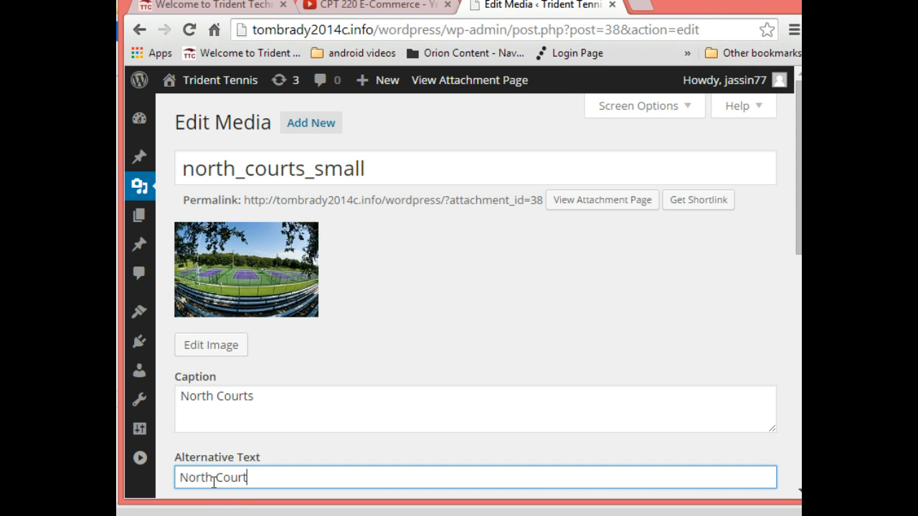
left_click(798, 424)
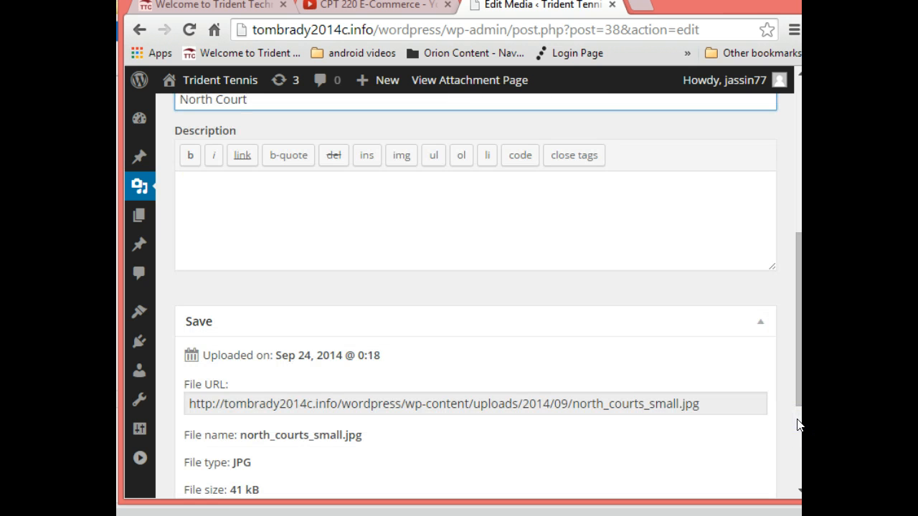
left_click(368, 226)
key("ctrl+v")
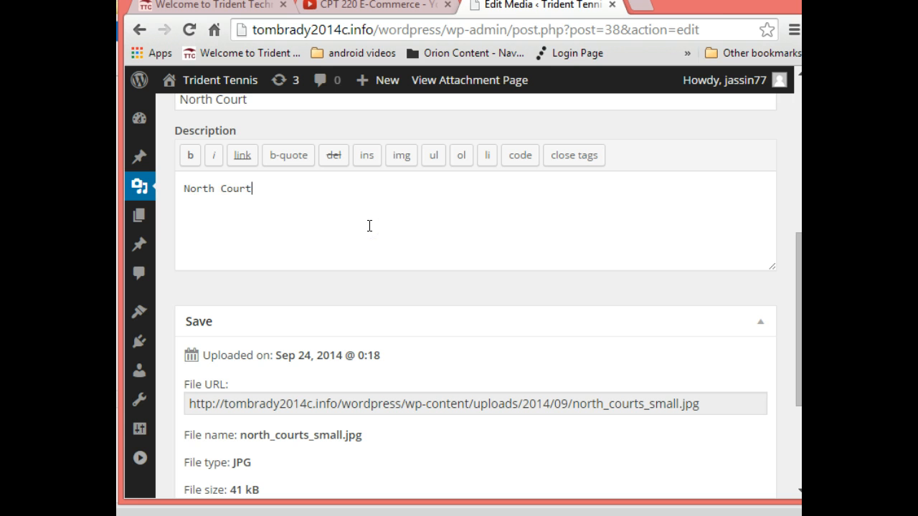
left_click(350, 235)
left_click(801, 432)
left_click(732, 370)
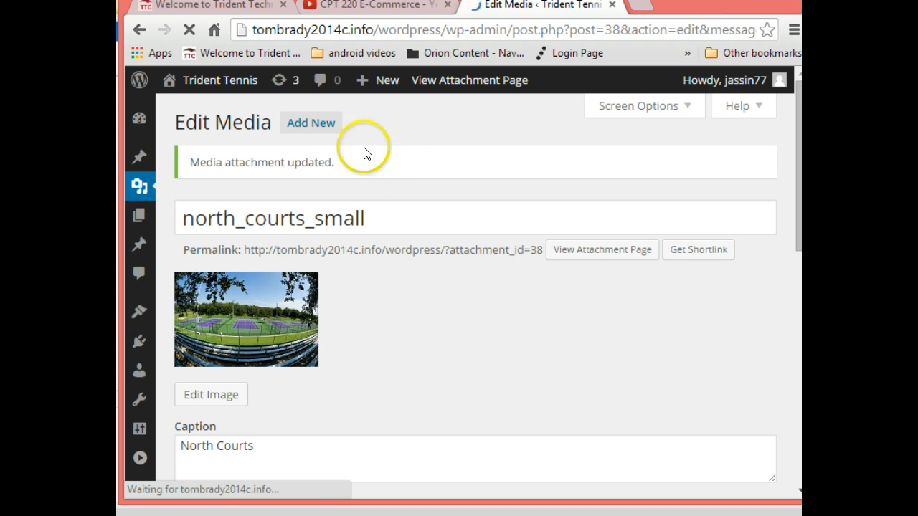
Step: Return to the media library and open the north_courts image for editing
mouse_move(139, 192)
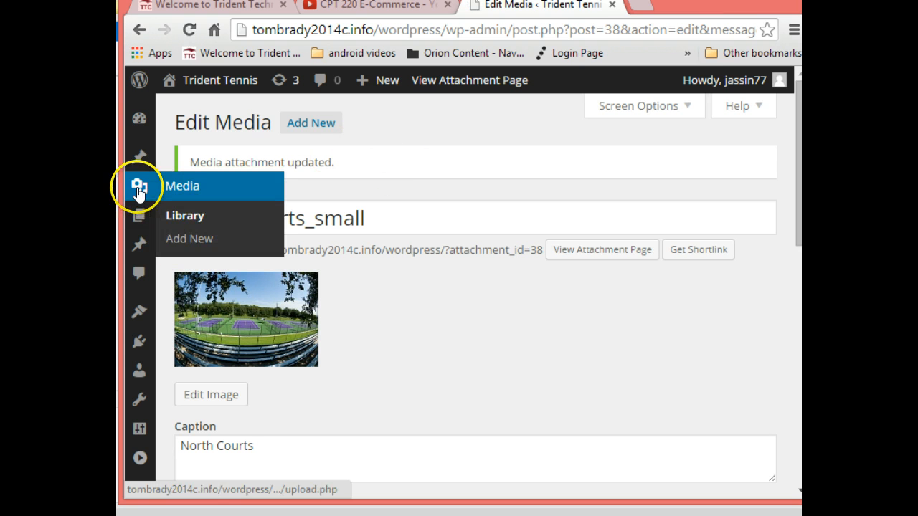
left_click(192, 217)
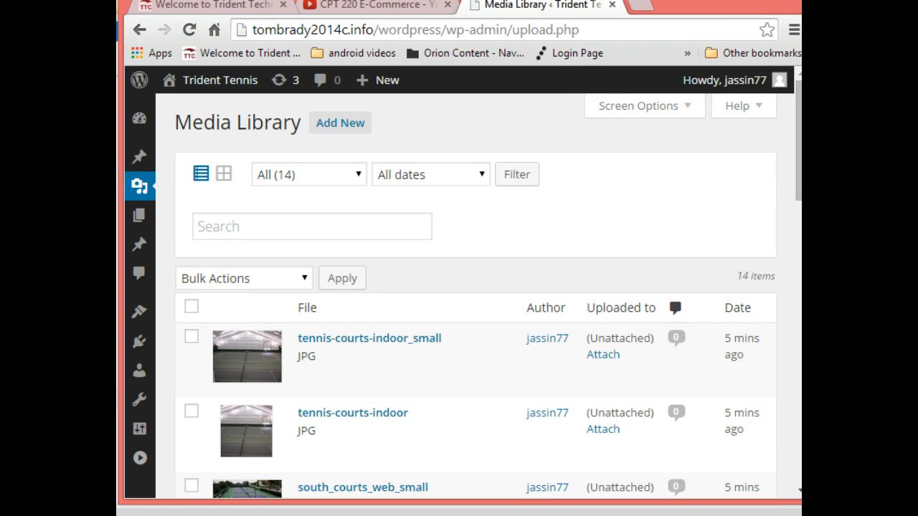
scroll(475, 287, "down", 5)
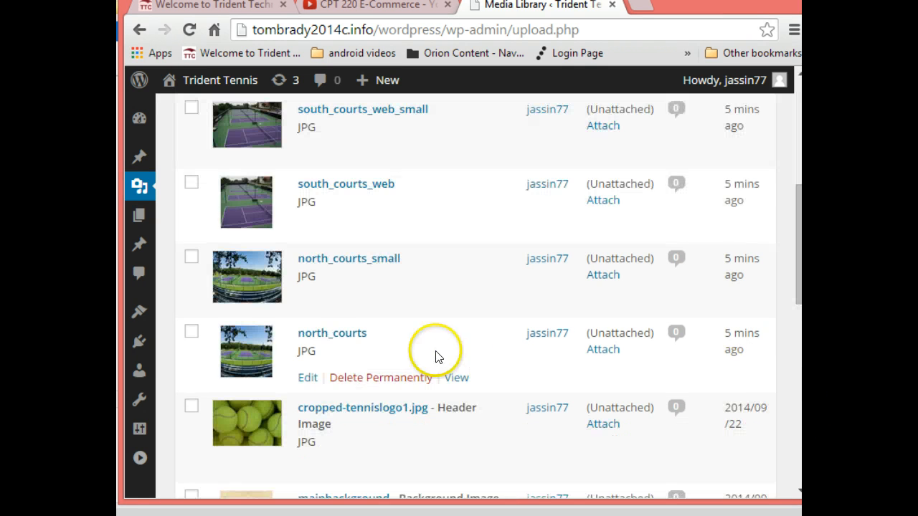
left_click(308, 379)
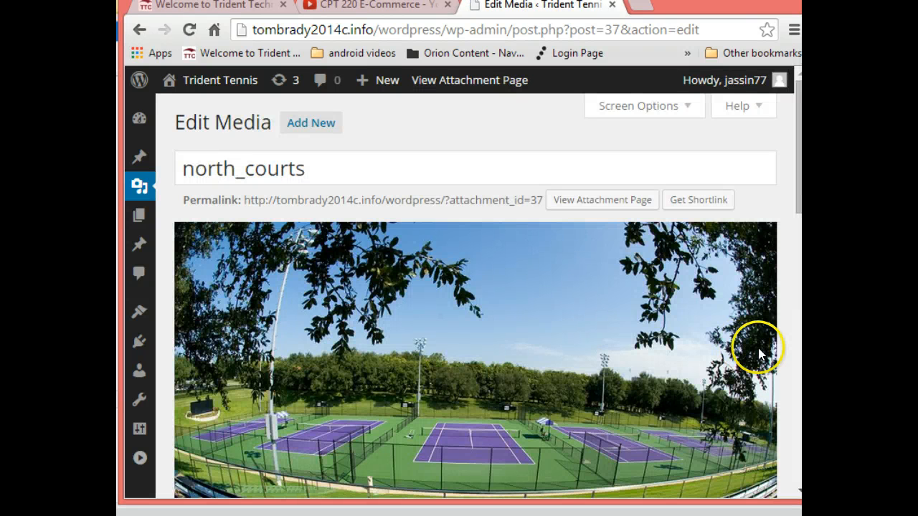
Step: Enter "North Court" as the north_courts image's caption, alternative text and description, and update the image
left_click(799, 383)
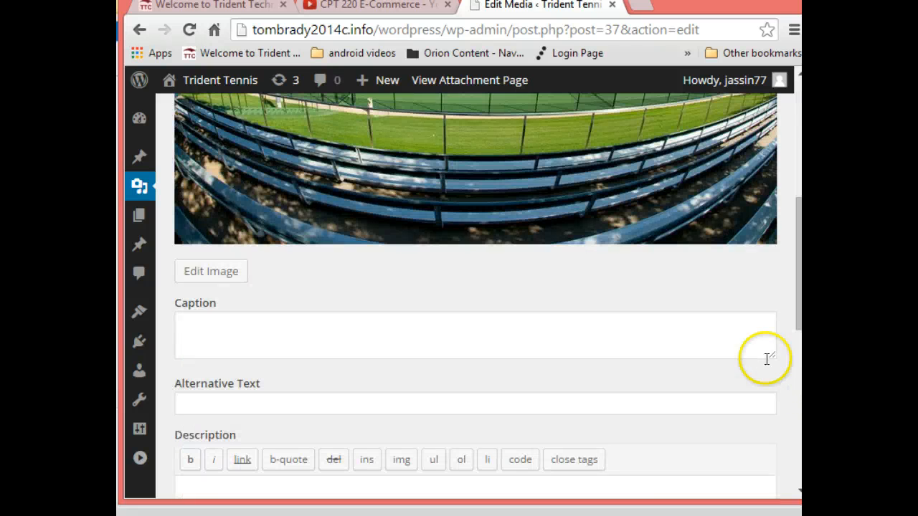
left_click(328, 324)
type("North Court")
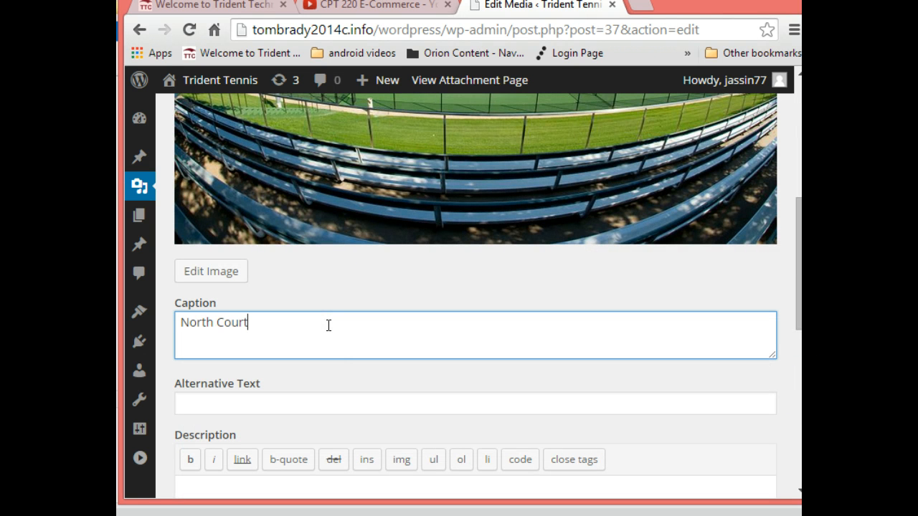
left_click(229, 405)
type("North Court")
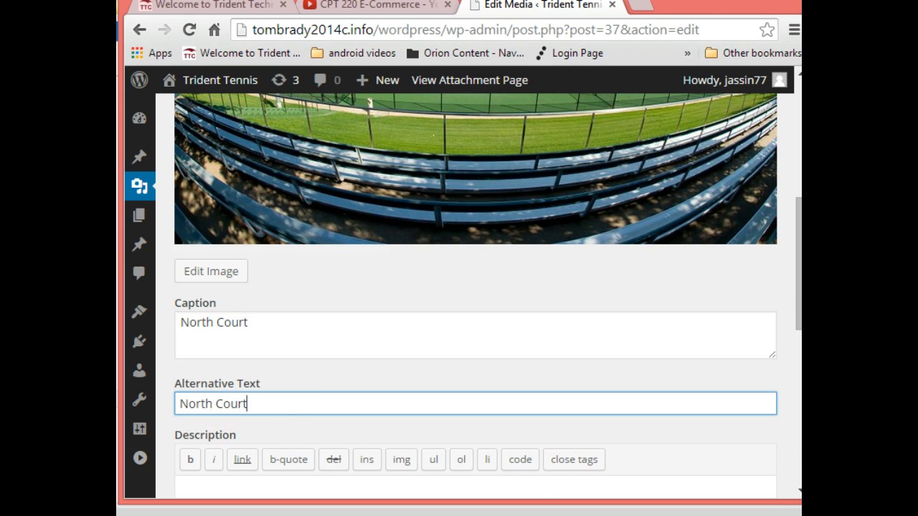
scroll(425, 373, "down", 5)
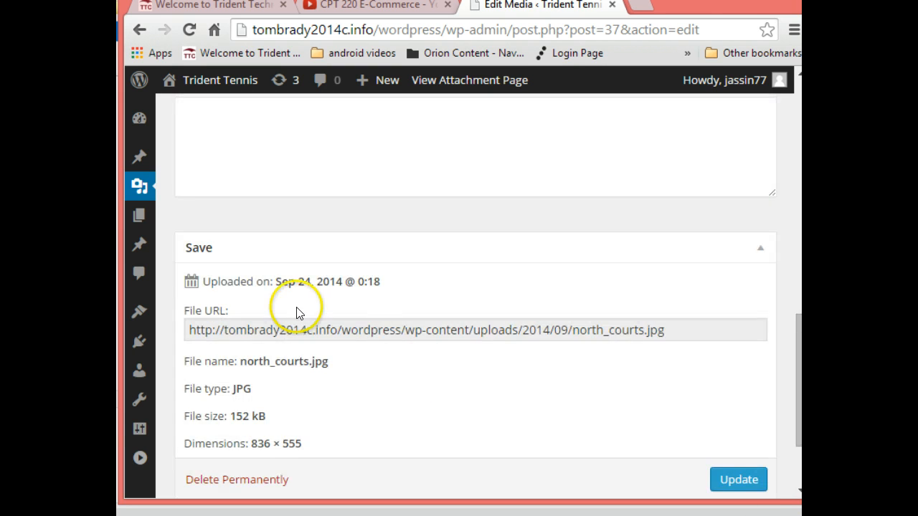
left_click(248, 155)
key("ctrl+v")
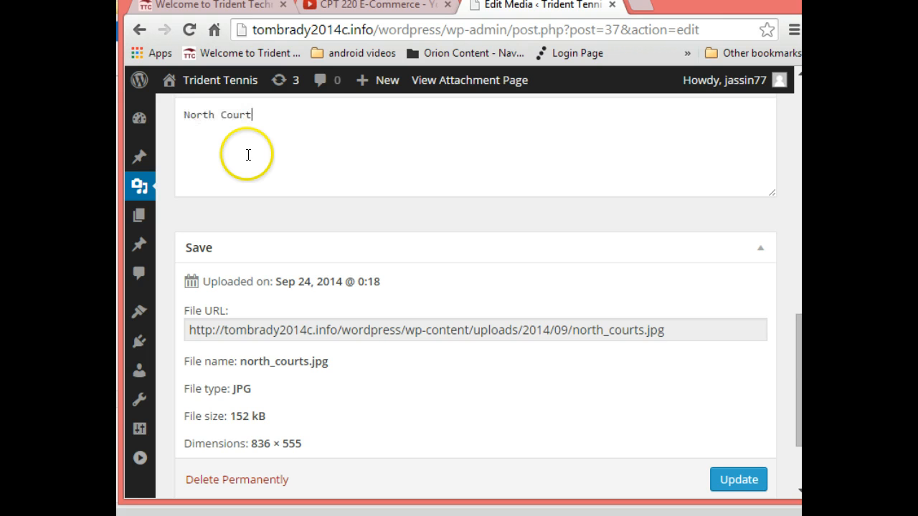
left_click(733, 477)
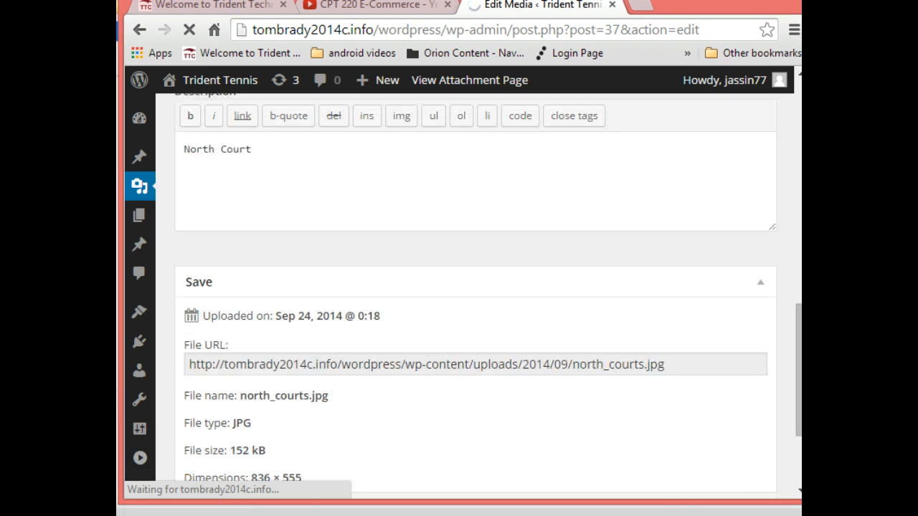
Step: Switch to HTML-Kit and examine the image tags and anchor links near the start of the body in facilities.htm
mouse_move(215, 515)
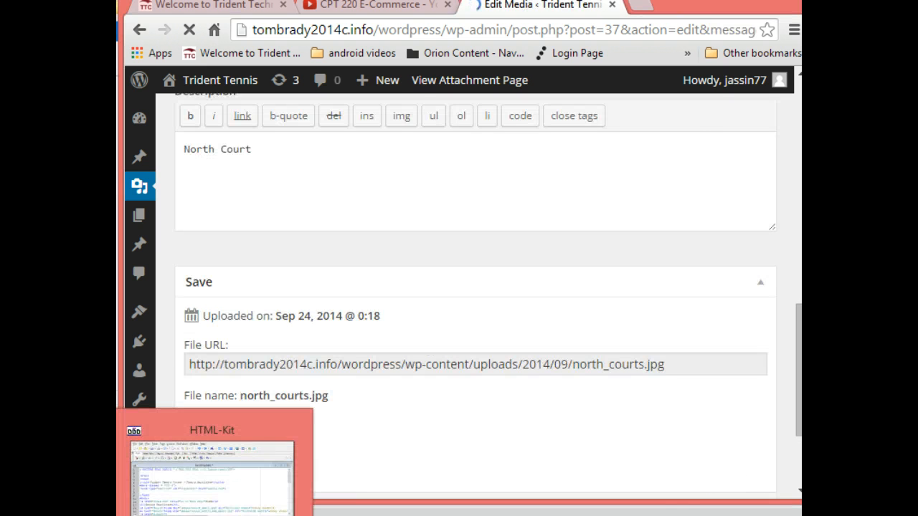
left_click(215, 473)
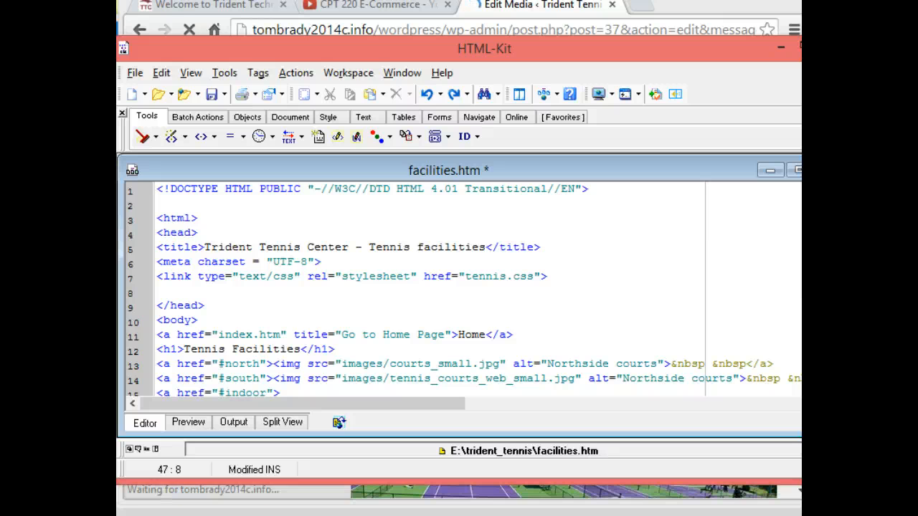
left_click(518, 301)
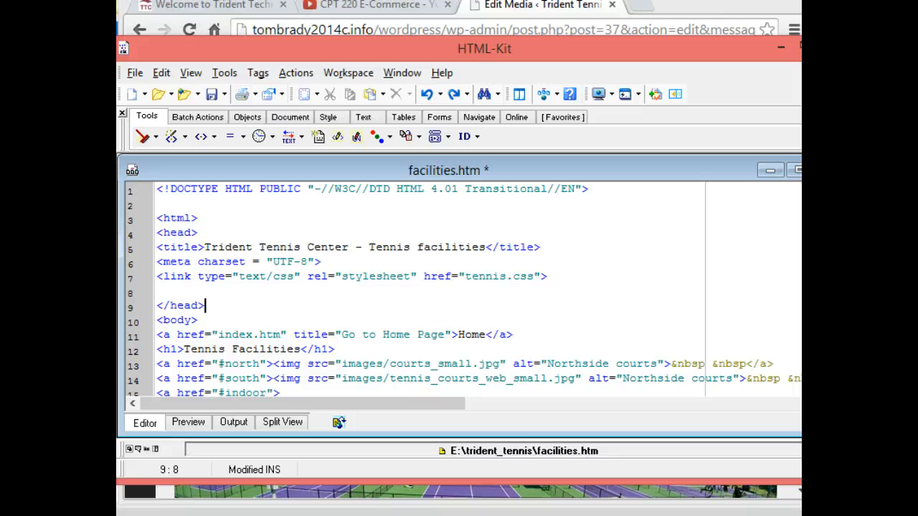
scroll(464, 290, "down", 2)
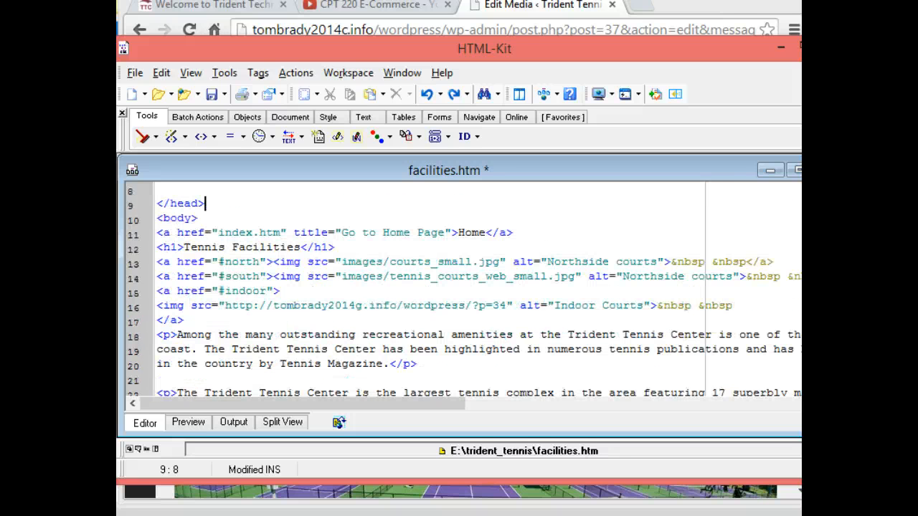
scroll(464, 291, "down", 2)
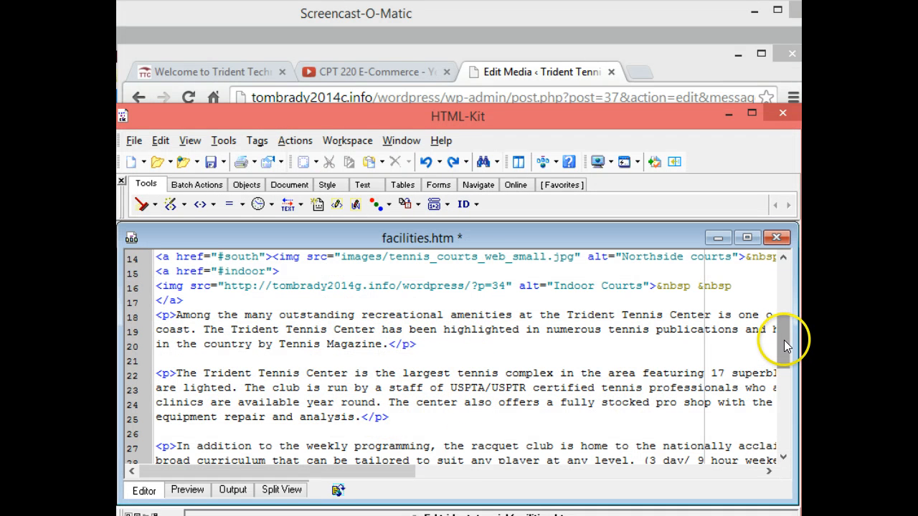
mouse_move(784, 346)
left_mouse_down()
mouse_move(779, 425)
mouse_move(768, 346)
left_mouse_up()
left_click_drag(784, 342, 782, 316)
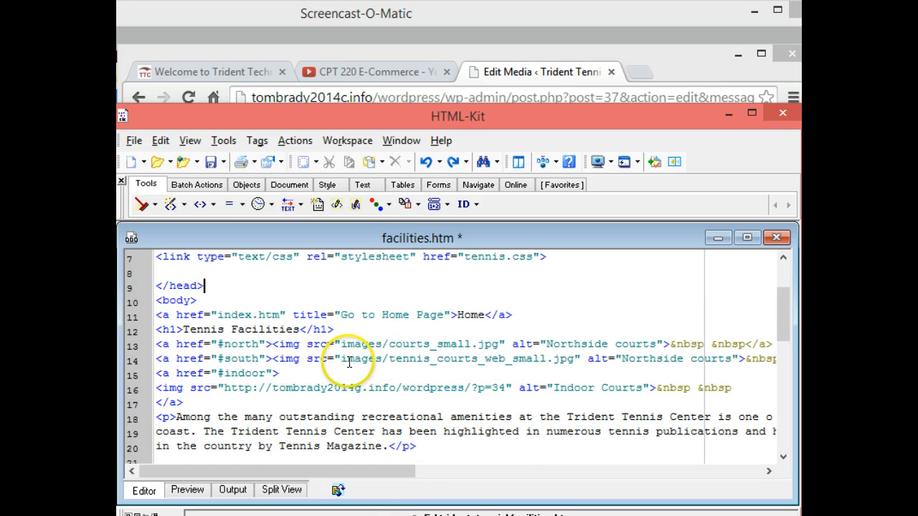